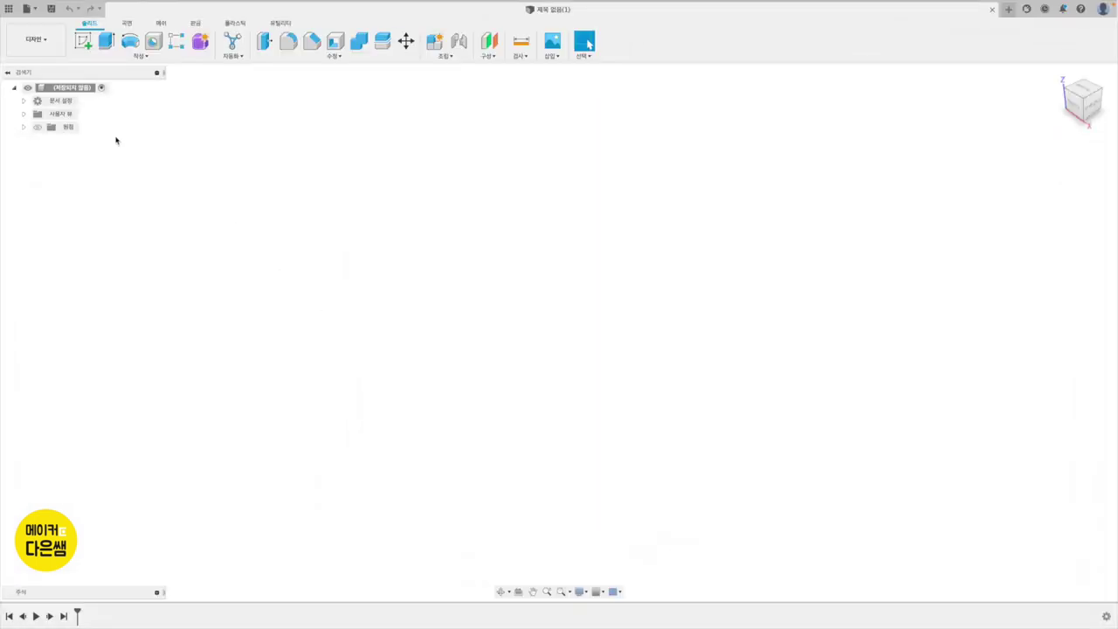
Step: On the front plane, sketch a slanted line down to the origin and a short horizontal line rightward
click(83, 44)
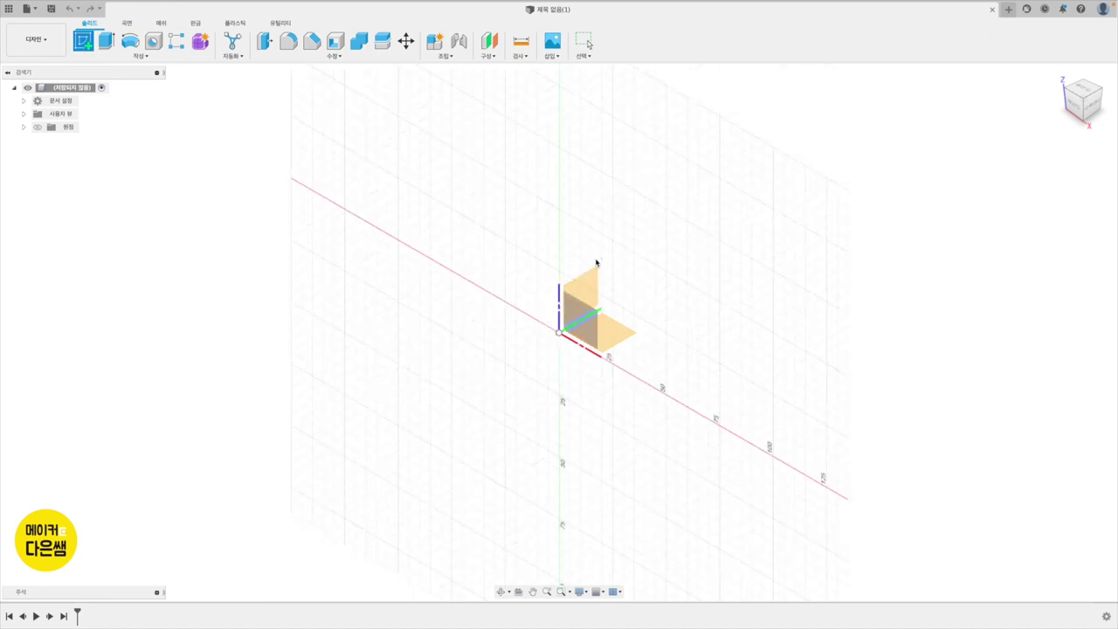
click(588, 285)
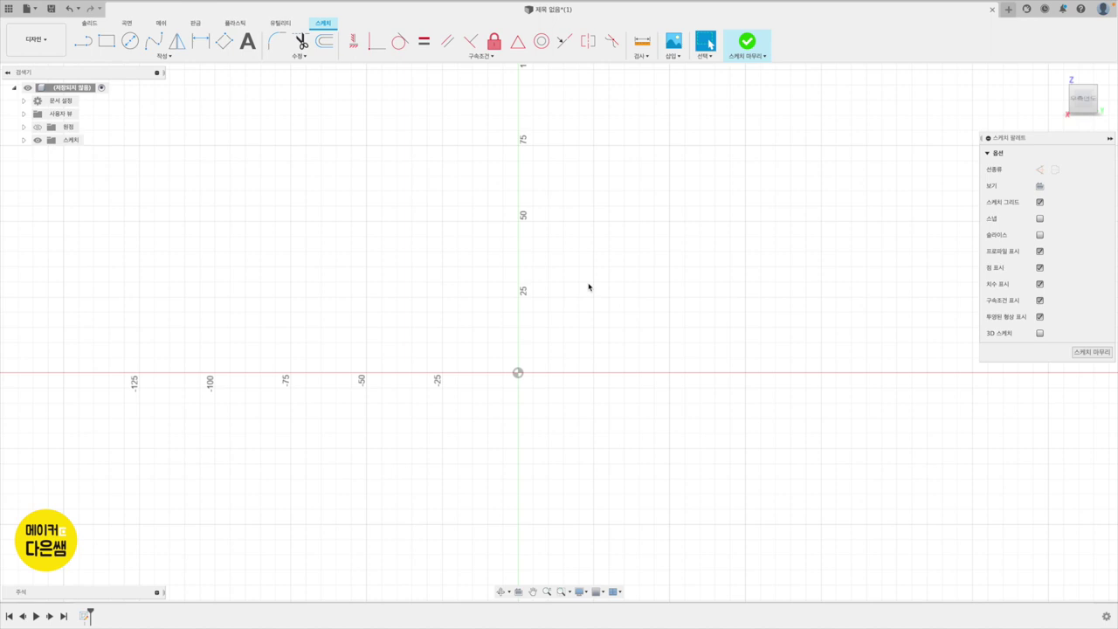
click(85, 42)
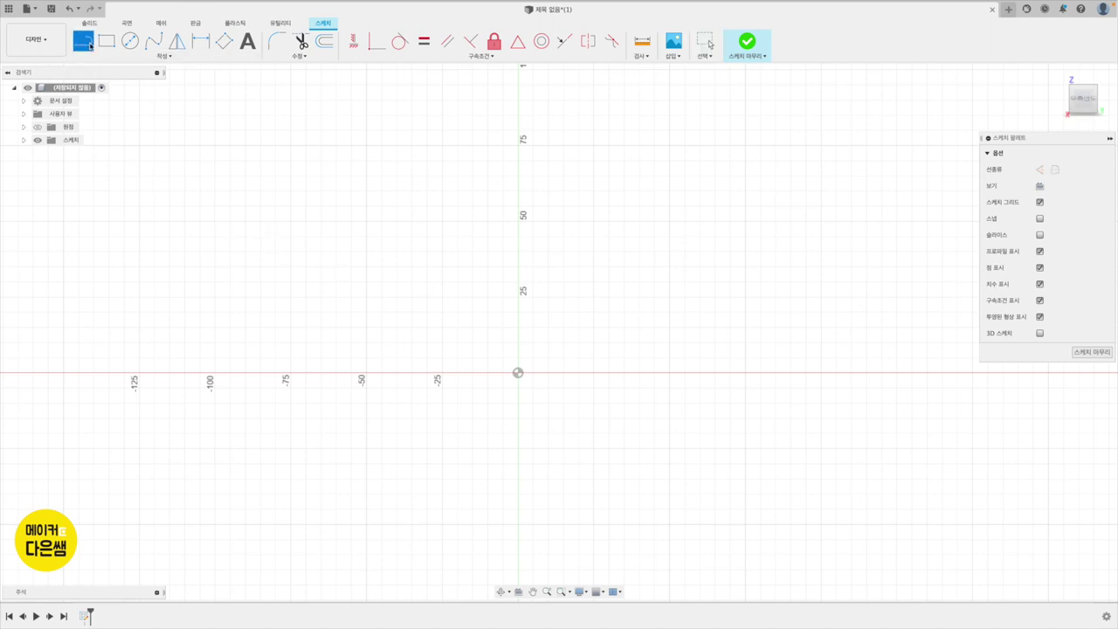
click(613, 196)
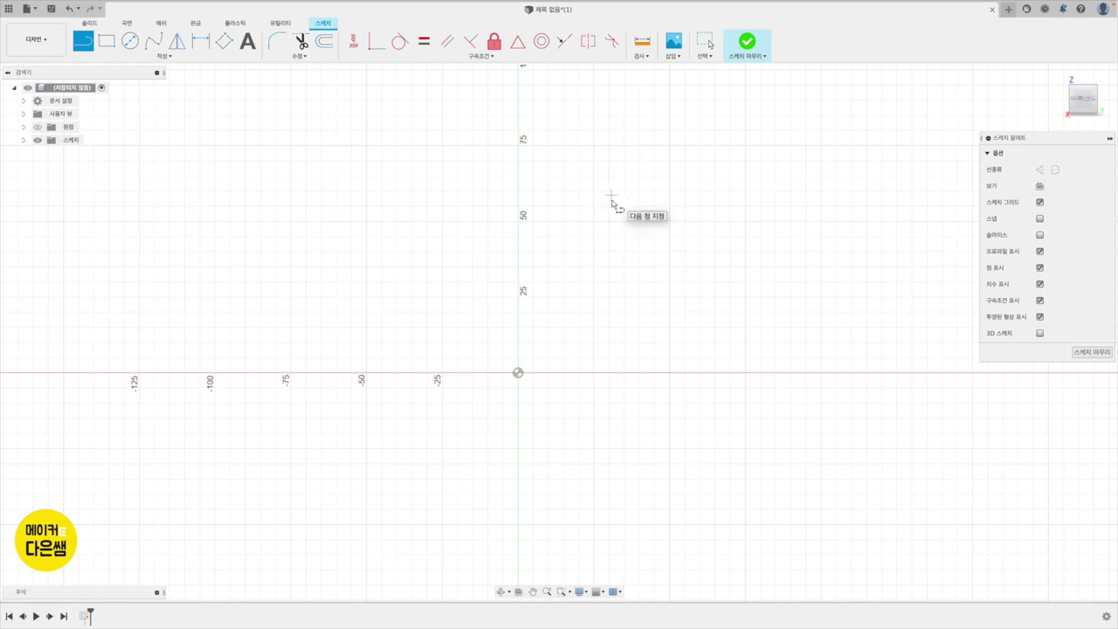
click(518, 373)
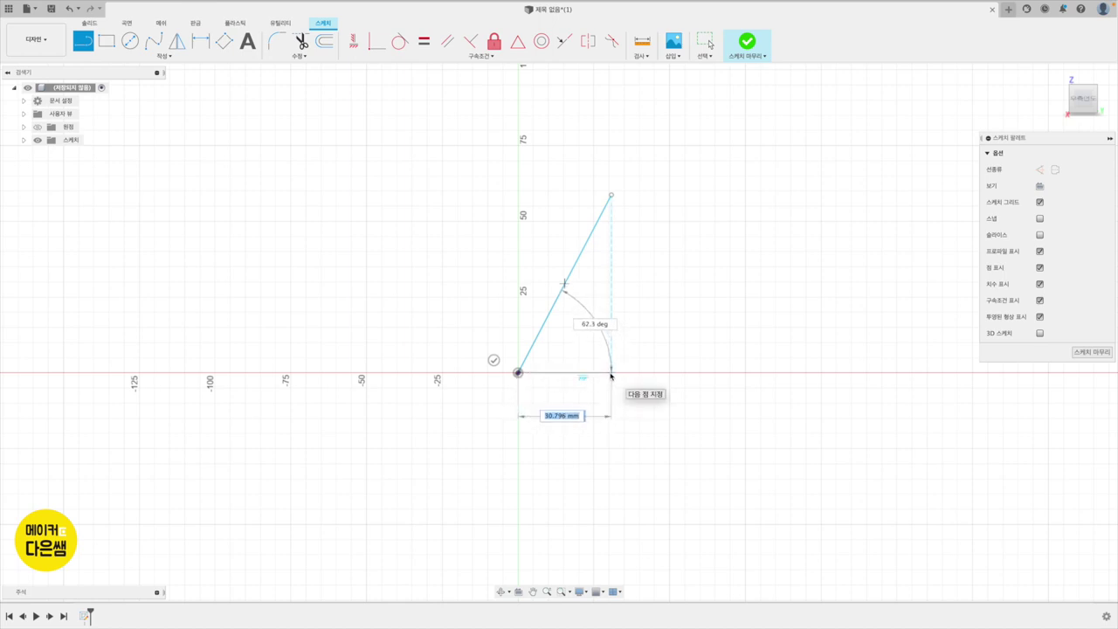
click(611, 373)
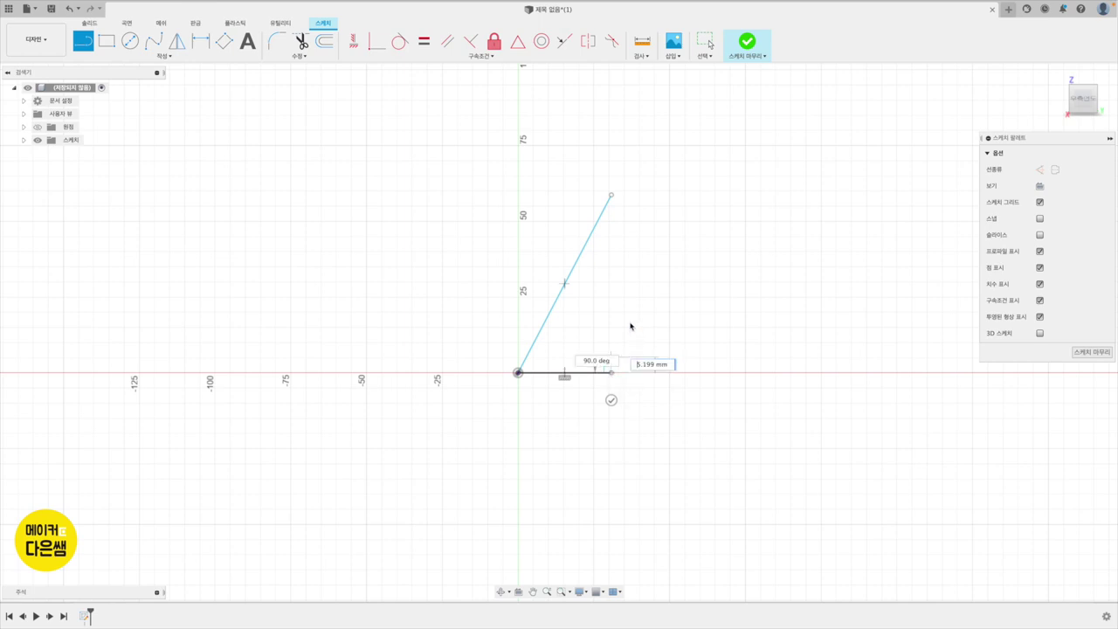
mouse_move(611, 373)
mouse_down()
mouse_move(629, 396)
mouse_move(611, 402)
mouse_up()
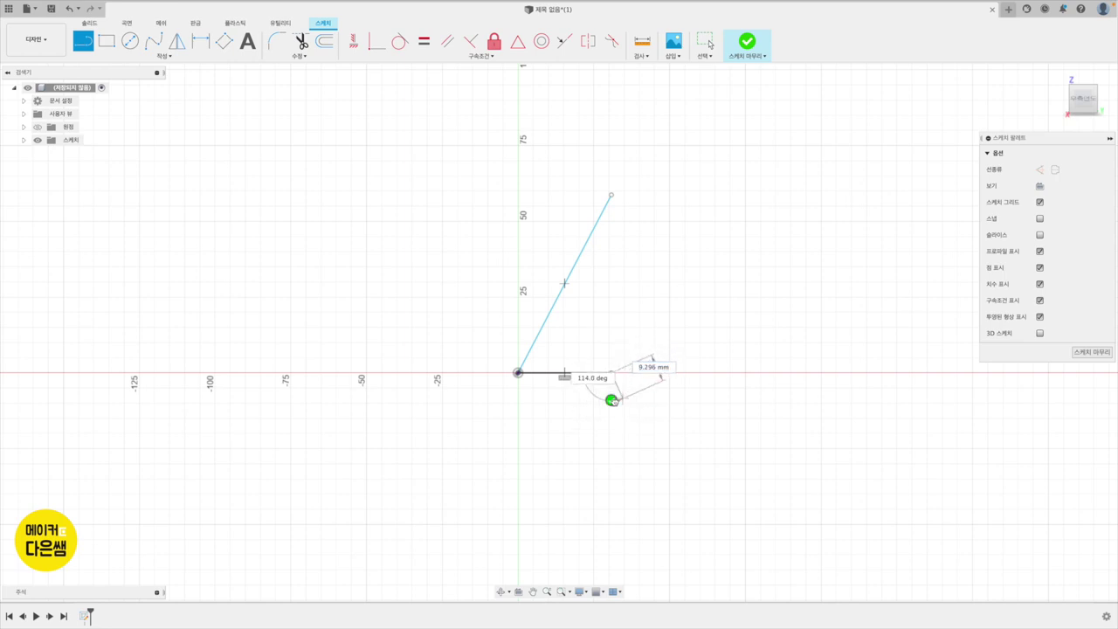
key(Escape)
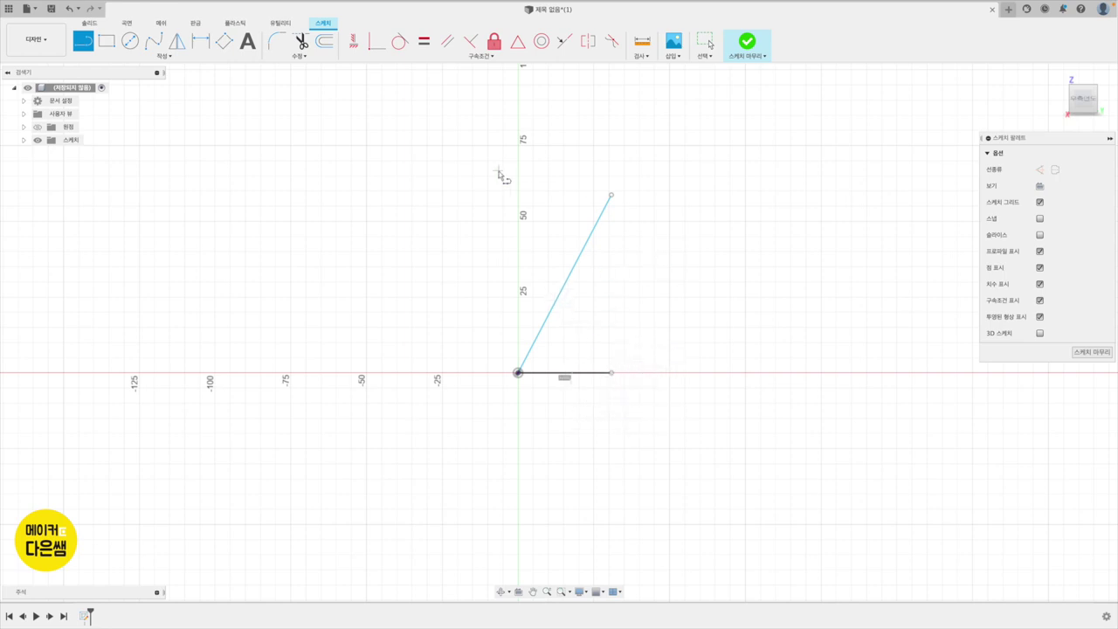
Step: Dimension the slanted line 100 mm, the base line 50 mm, and their angle 70°
click(199, 51)
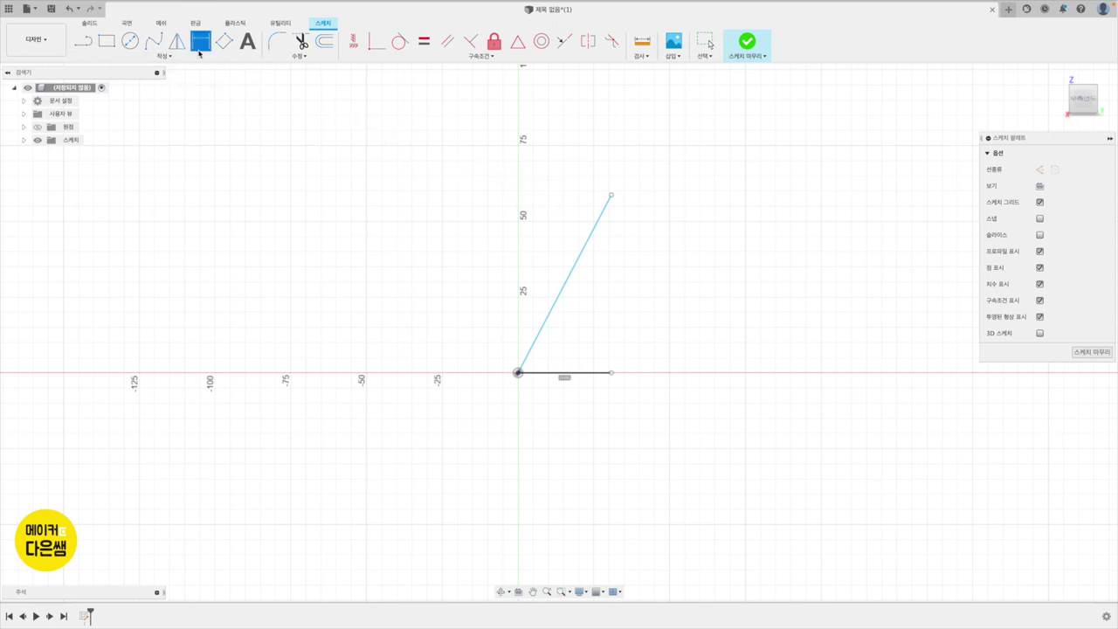
click(568, 281)
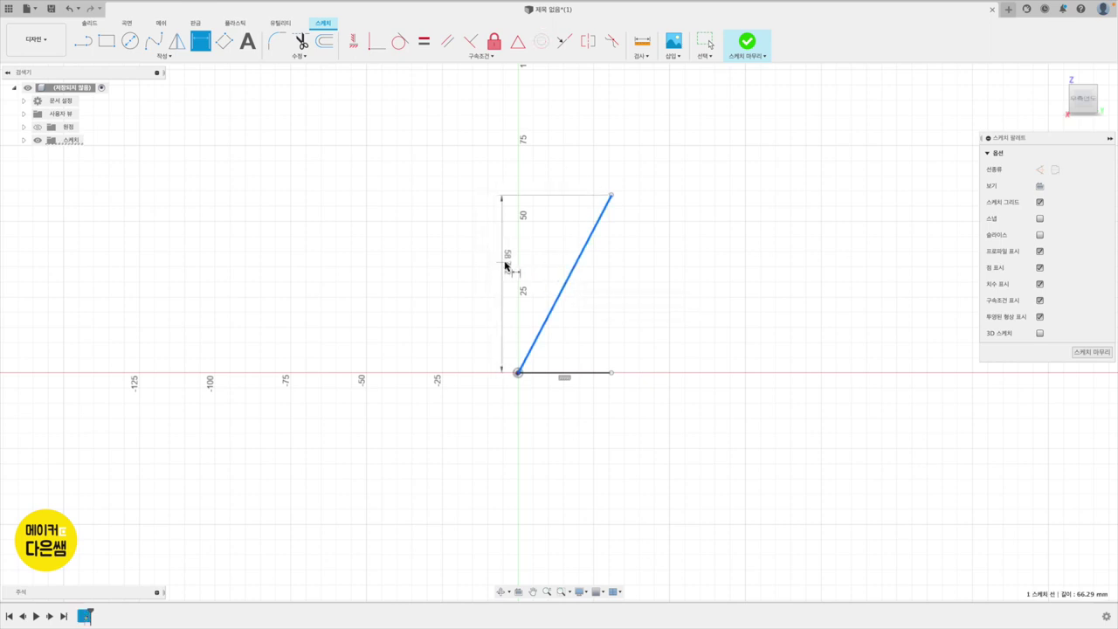
click(550, 257)
text(100)
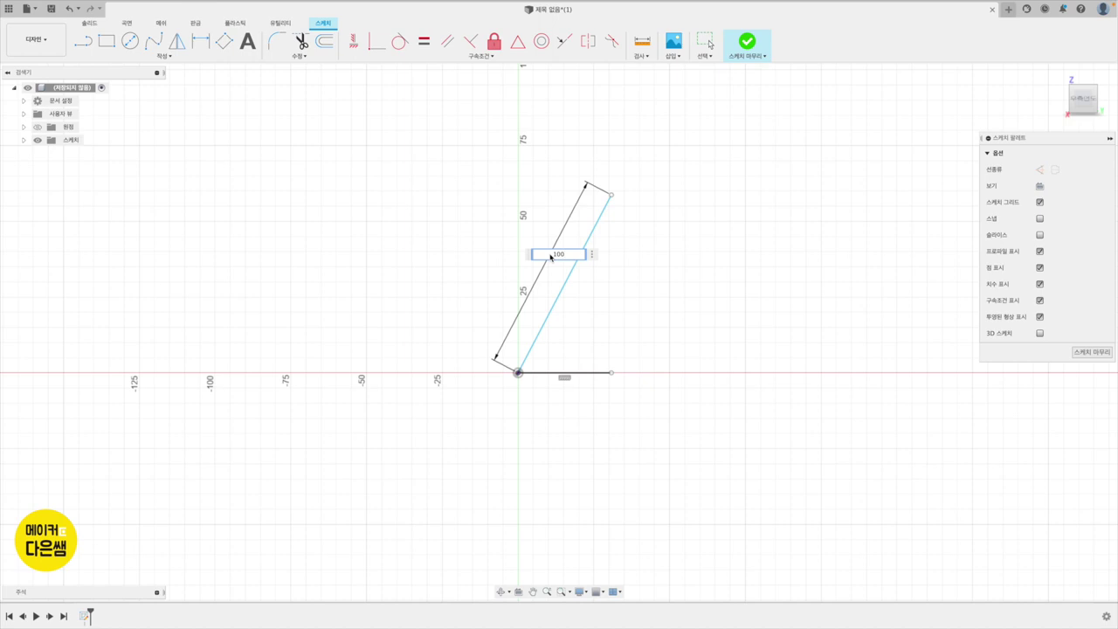
key(Return)
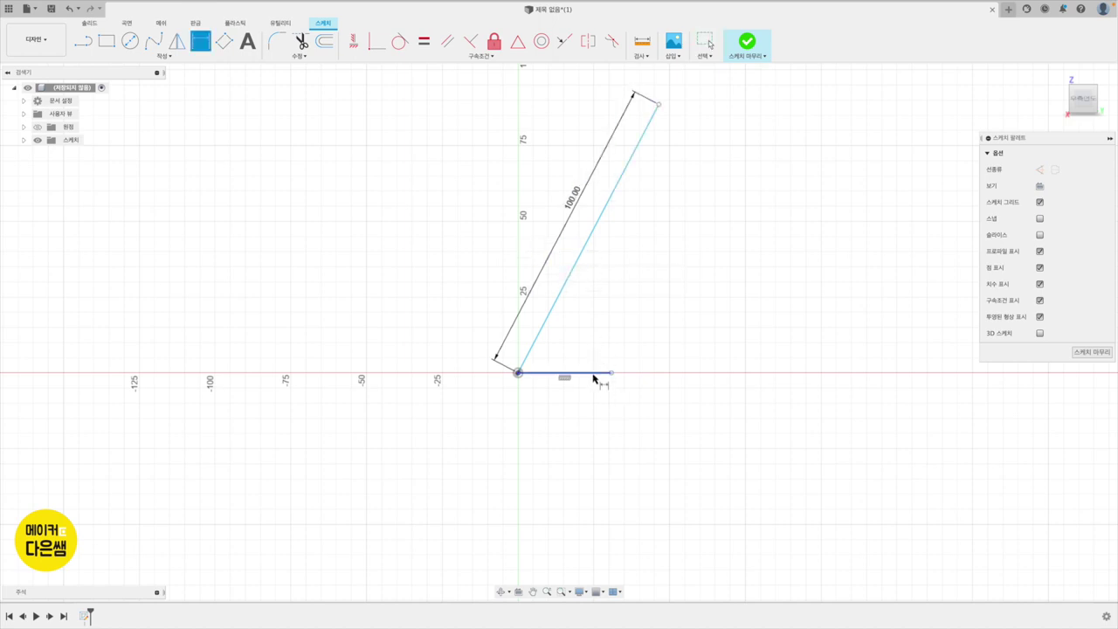
click(594, 375)
click(622, 432)
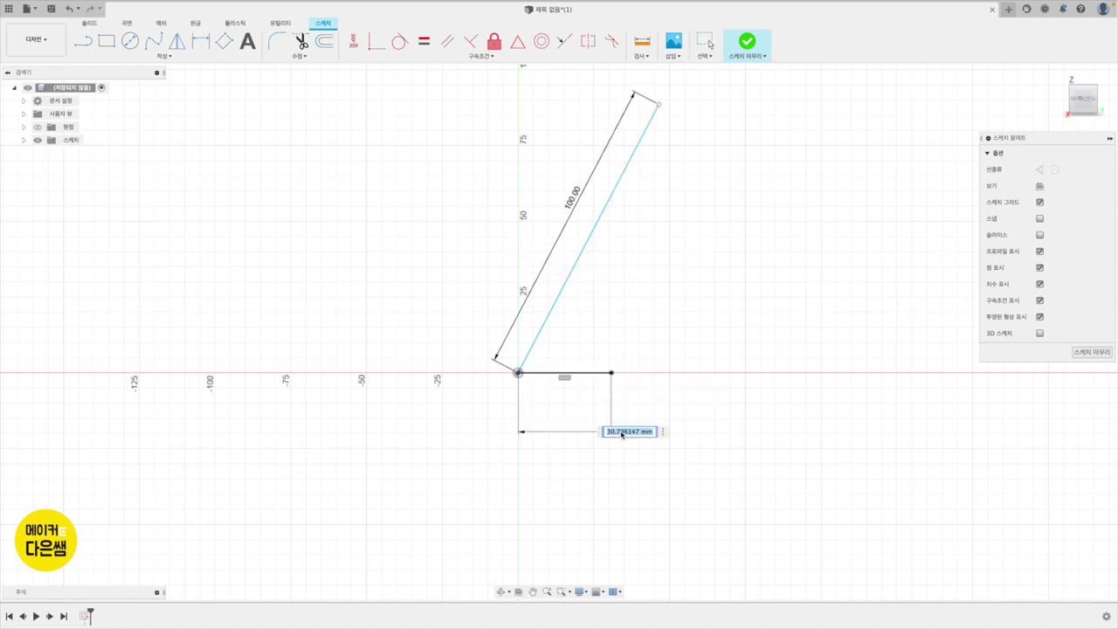
text(50)
key(Return)
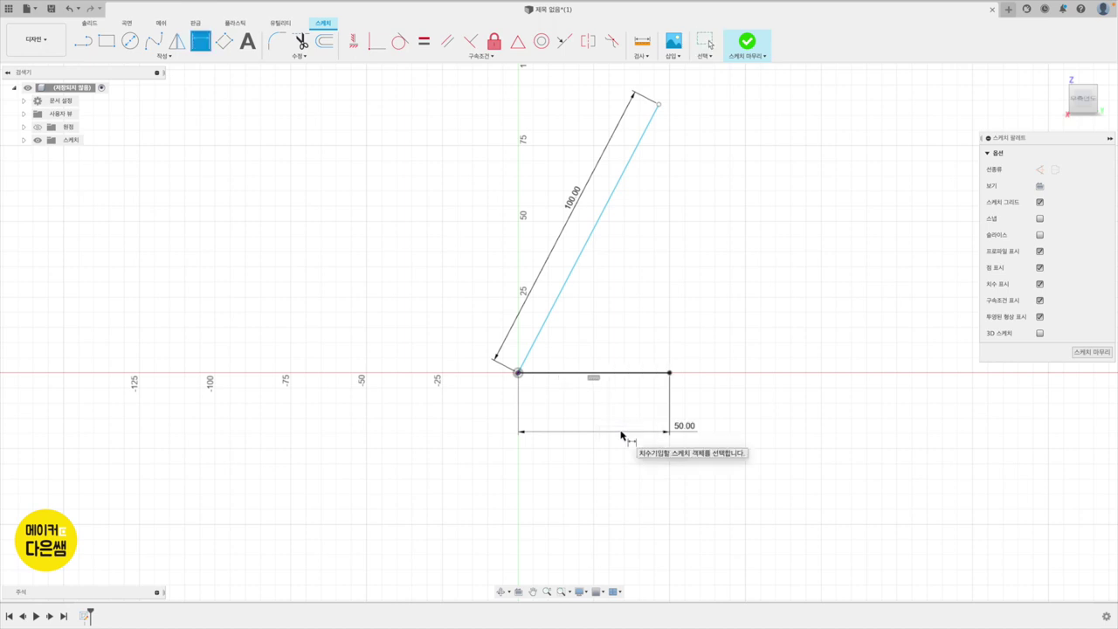
click(559, 374)
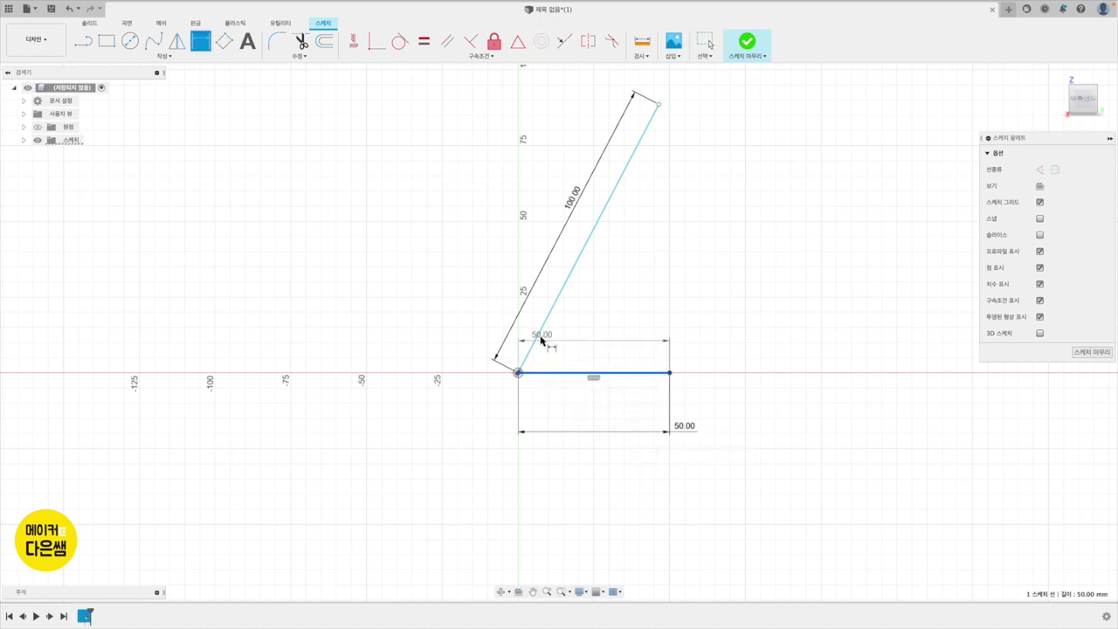
click(540, 340)
click(570, 341)
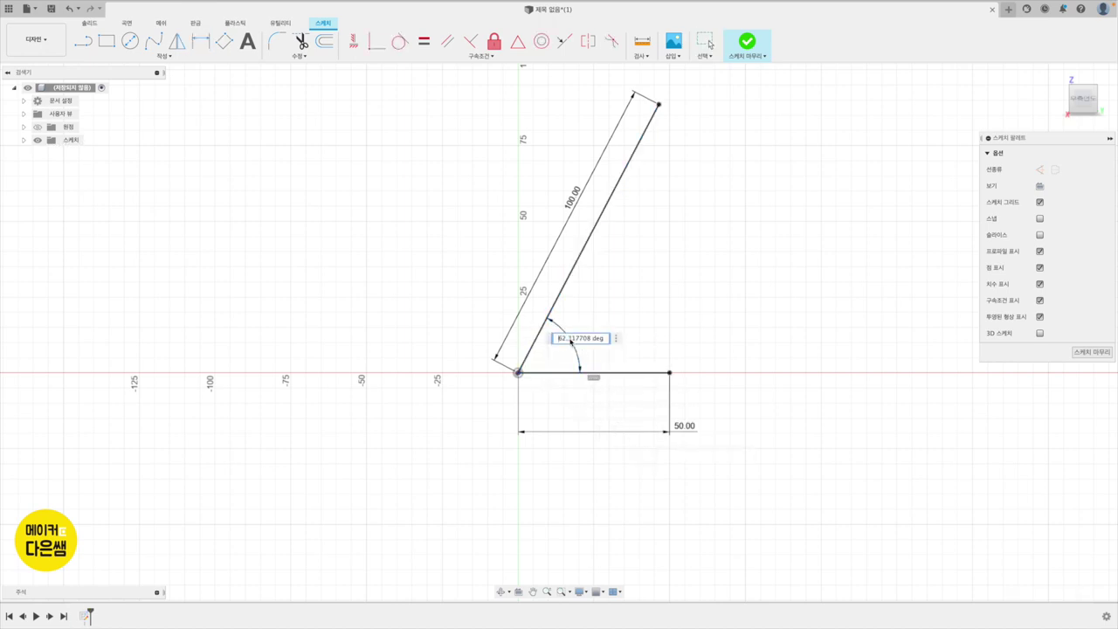
text(70)
key(Return)
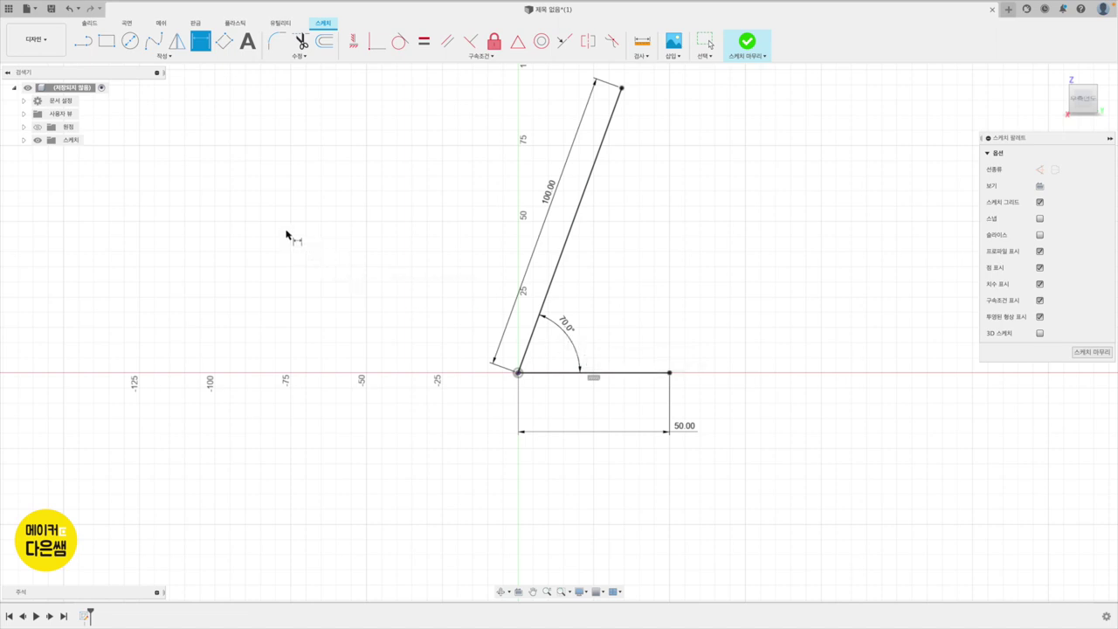
Step: Draw inner edges parallel to the slanted and base lines, closing the thin L-shaped profile
click(84, 42)
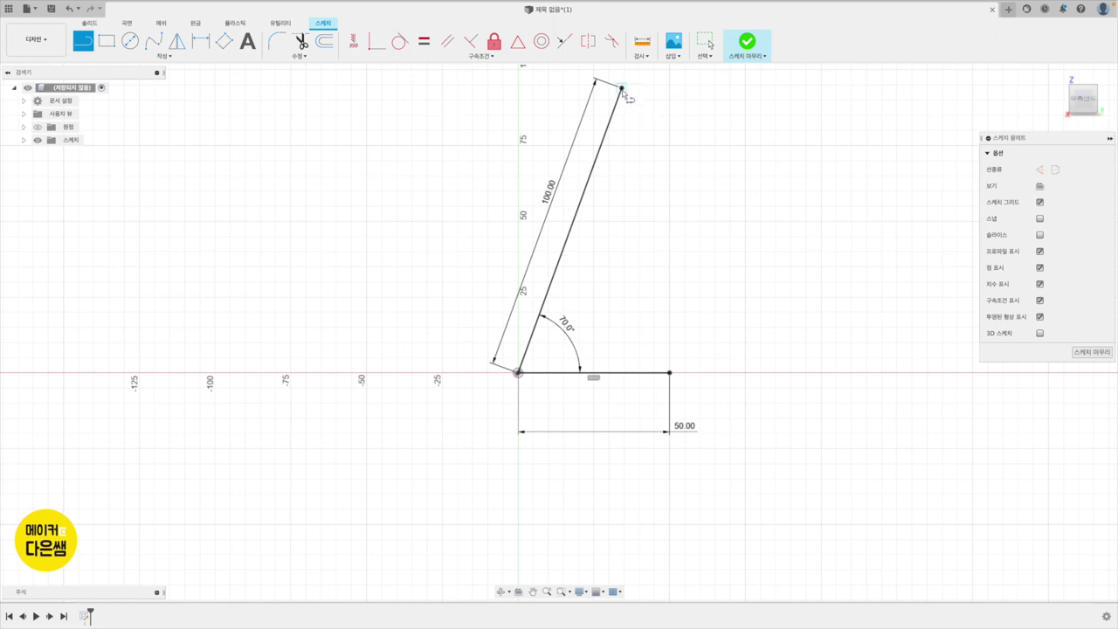
click(622, 88)
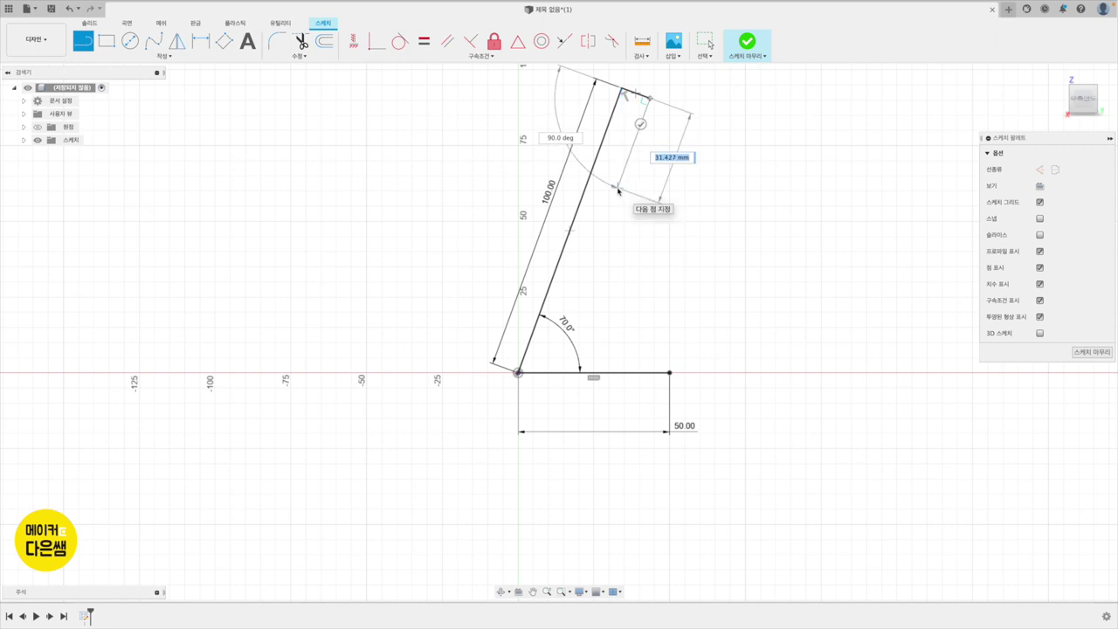
click(556, 354)
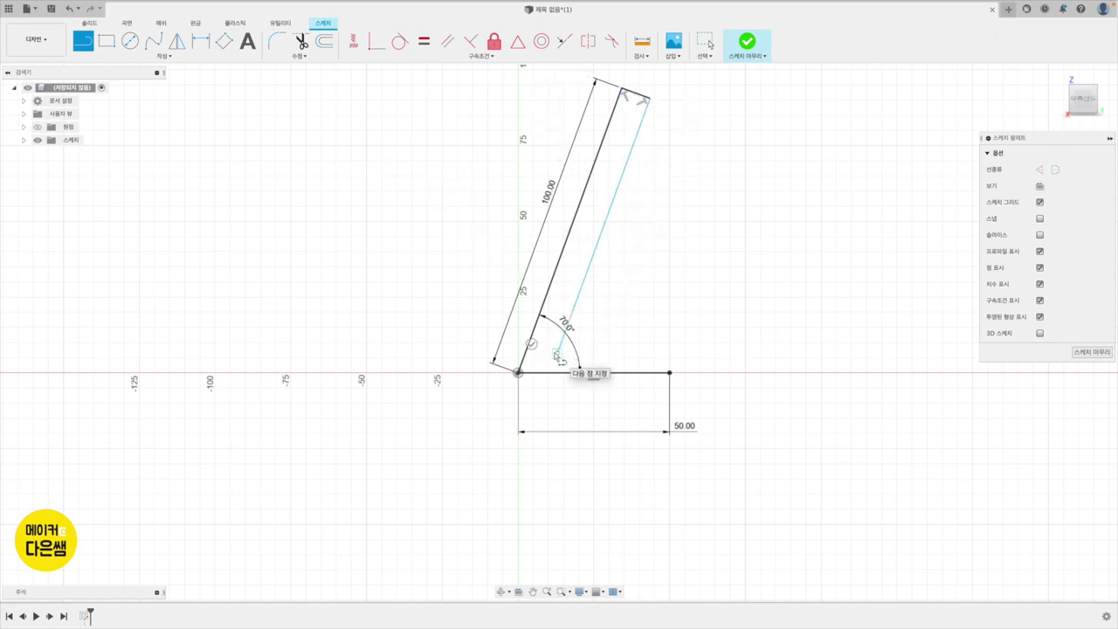
click(676, 356)
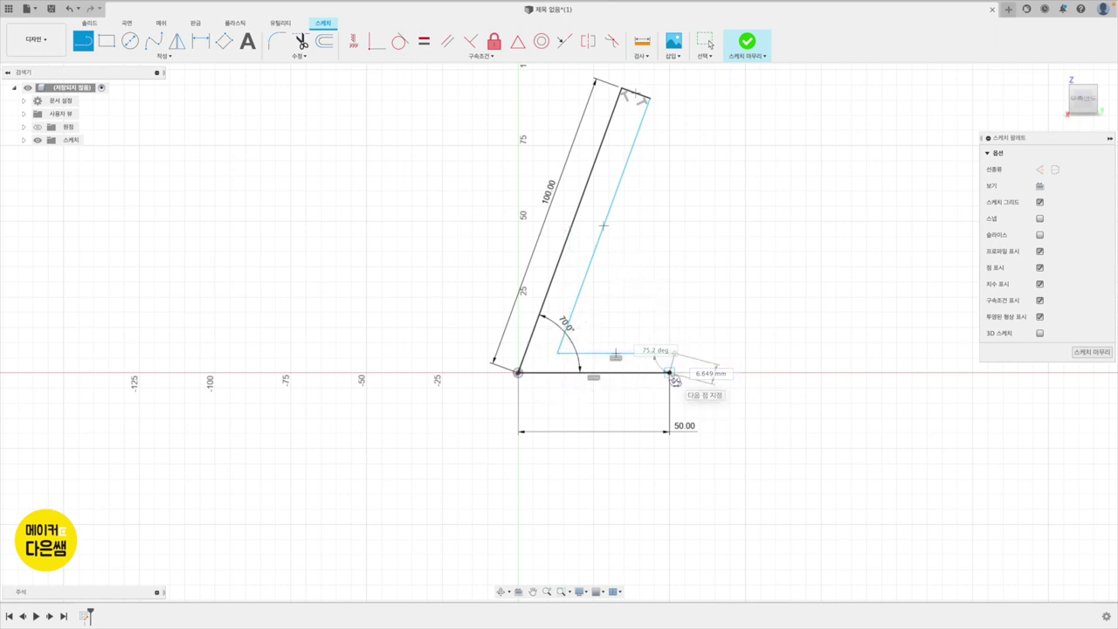
click(670, 373)
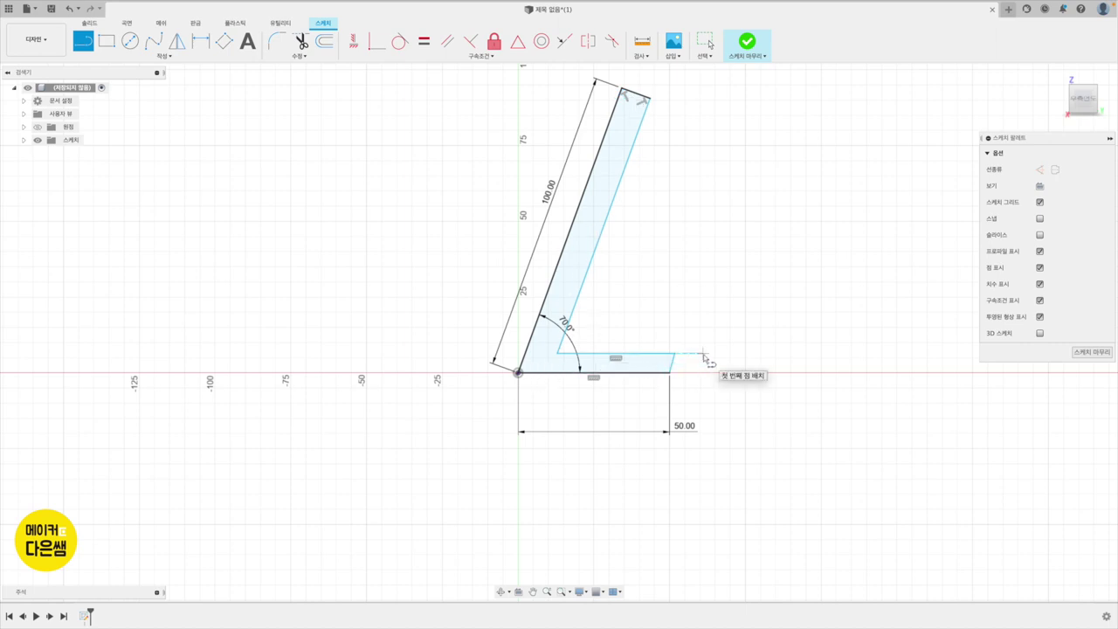
Step: Dimension the slanted arm's thickness at 2 mm and the base's thickness at 3 mm
click(201, 42)
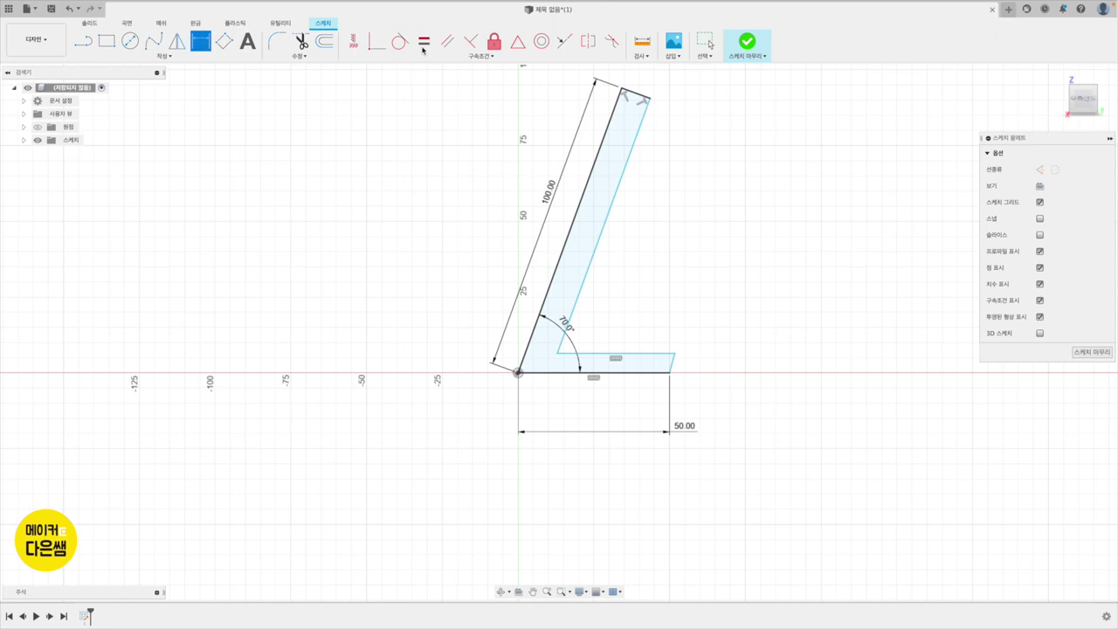
click(600, 150)
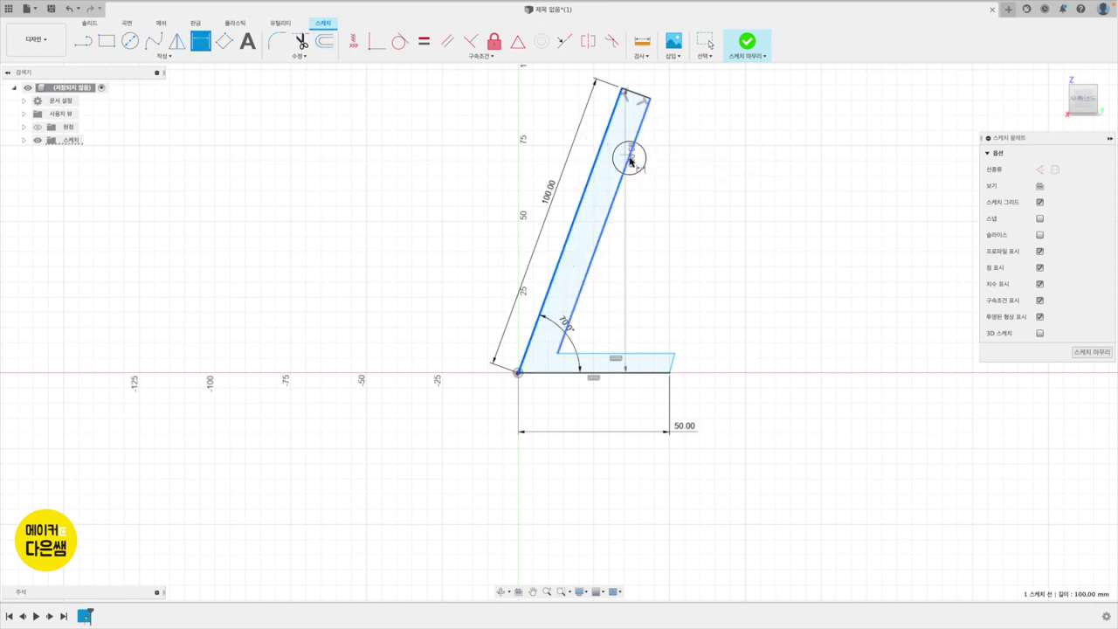
click(626, 159)
click(680, 163)
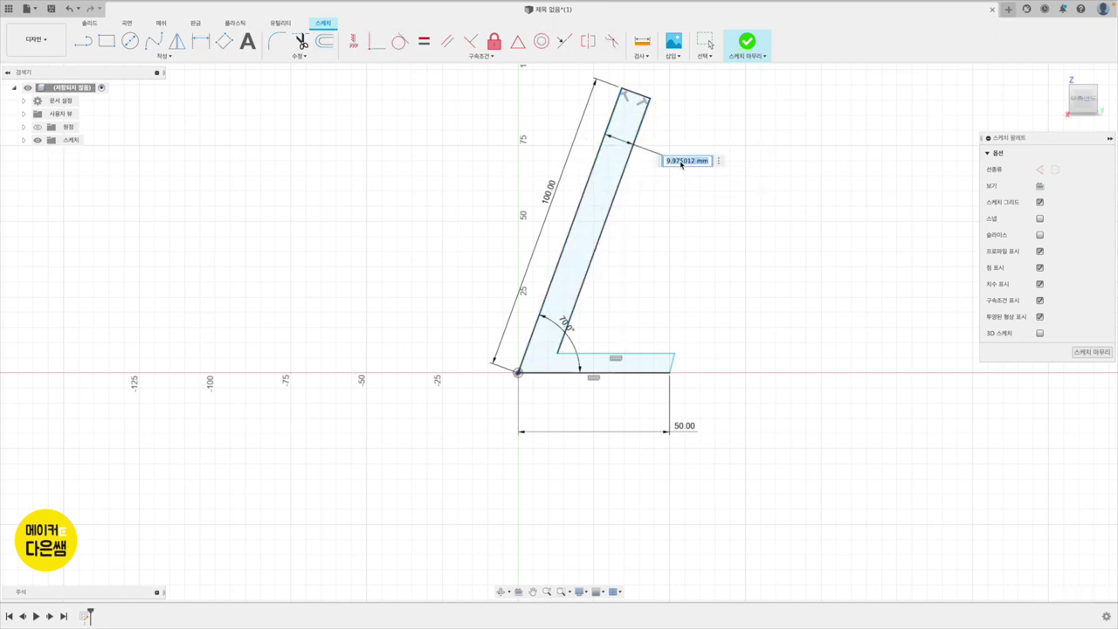
text(2)
key(Return)
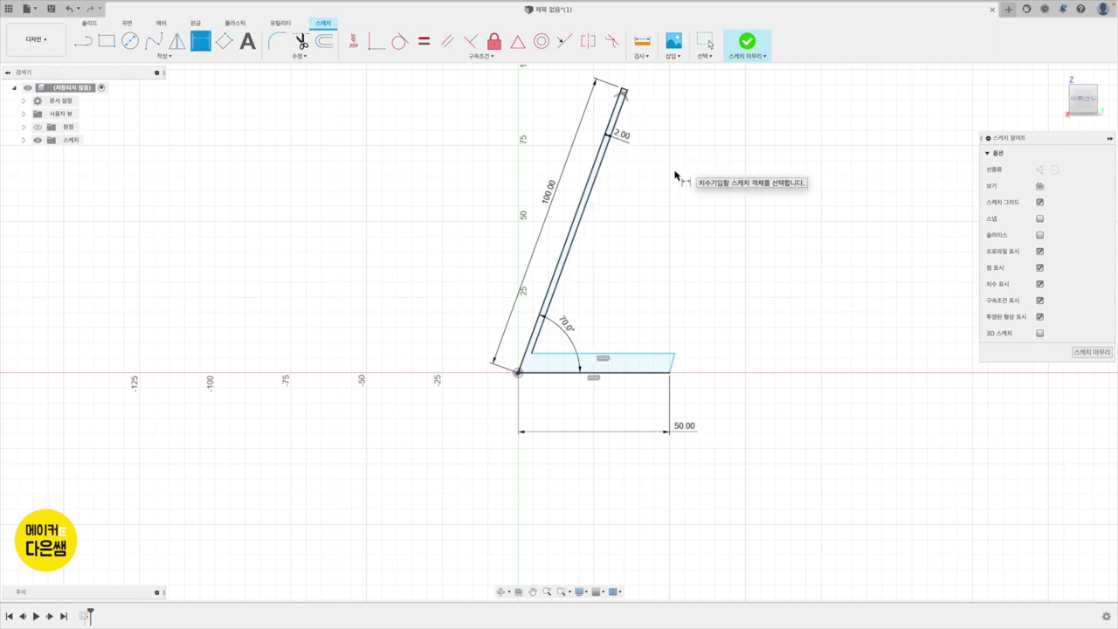
click(628, 374)
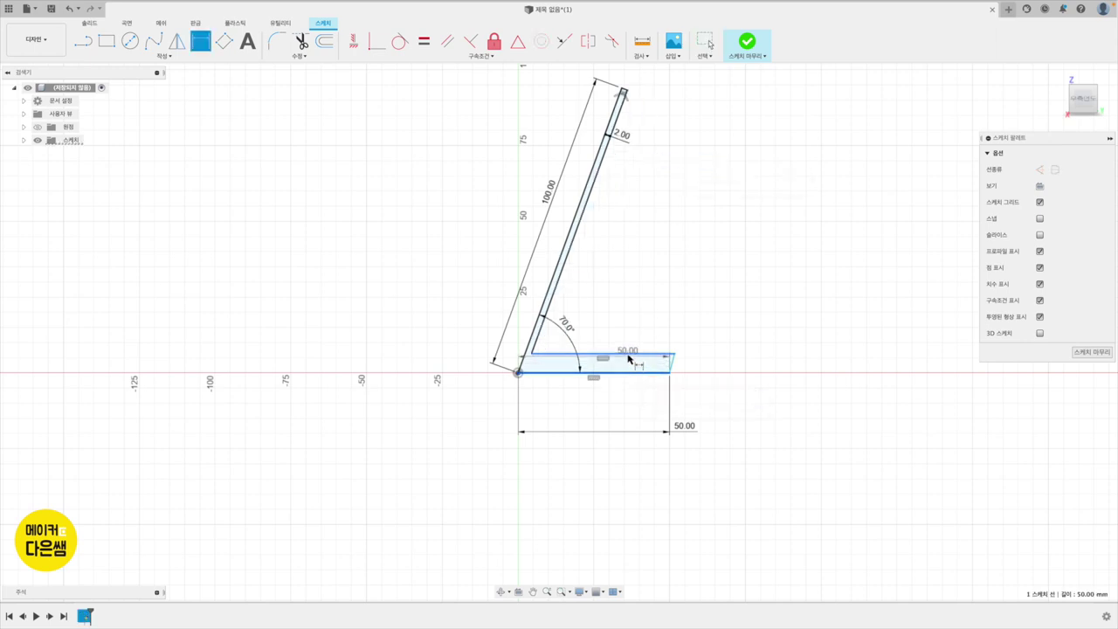
click(630, 355)
click(629, 326)
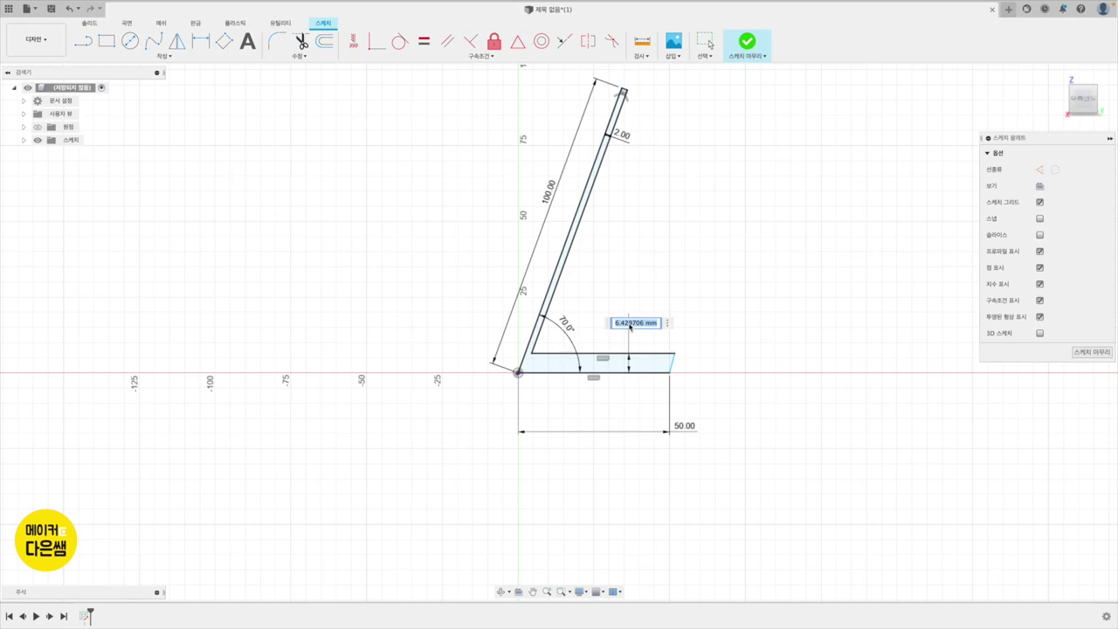
key(Return)
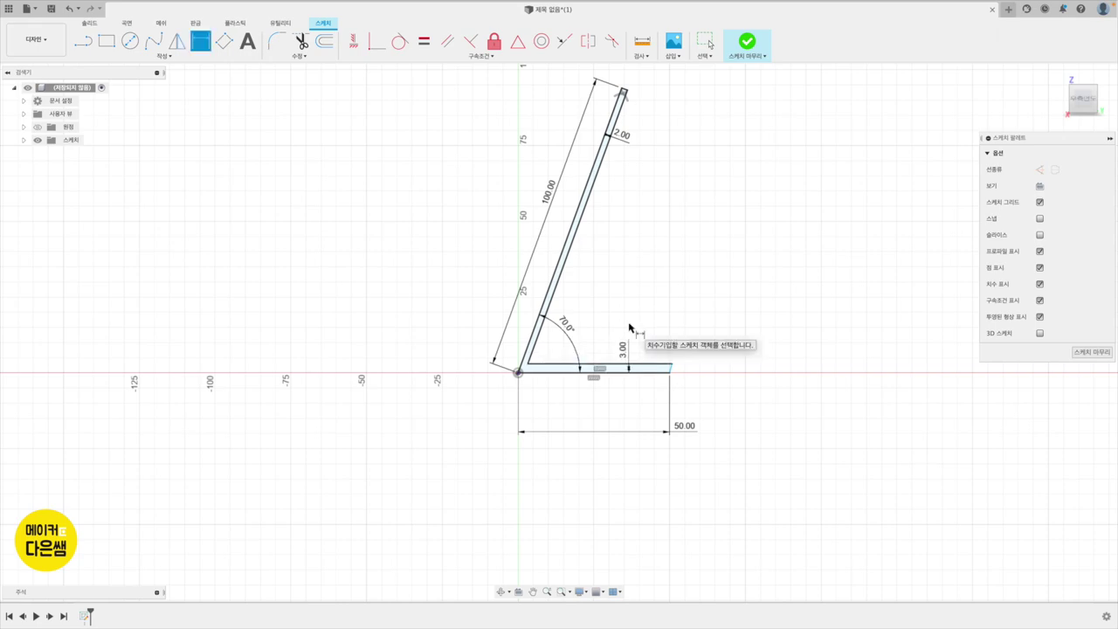
scroll(629, 328, up, 3)
scroll(629, 327, up, 2)
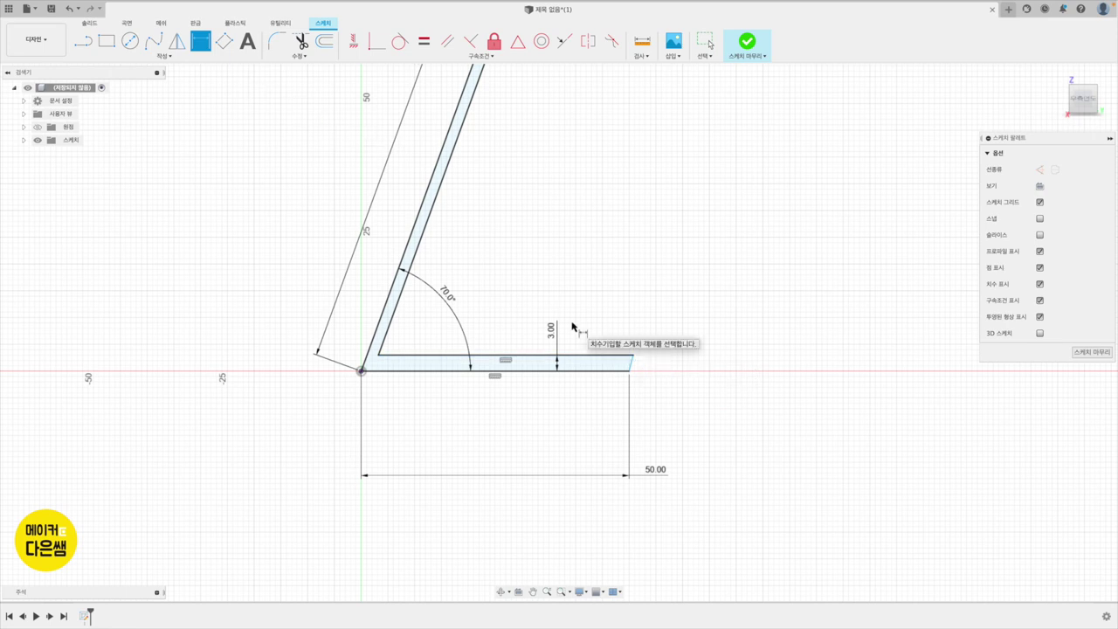
Step: Constrain the base's right end edge vertical and fit the whole sketch in view
key(Escape)
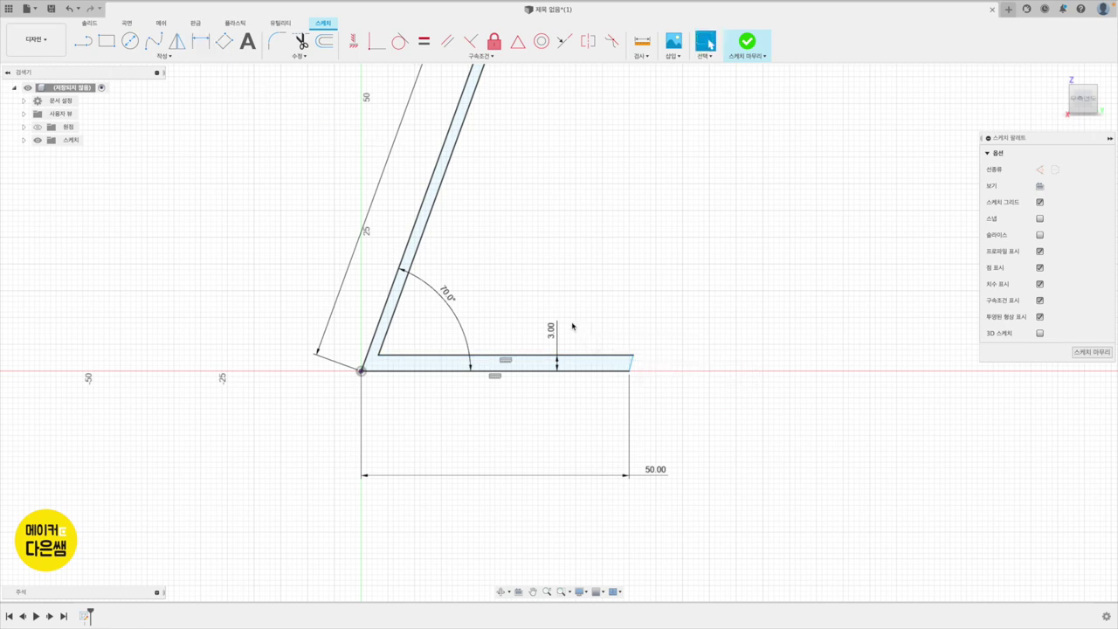
click(356, 39)
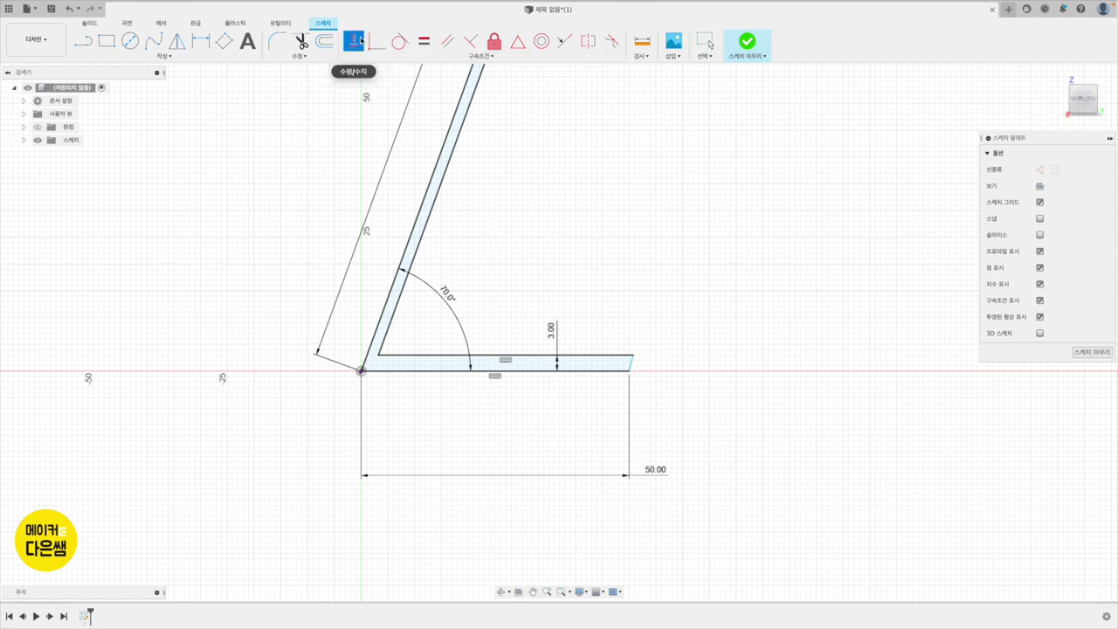
click(632, 364)
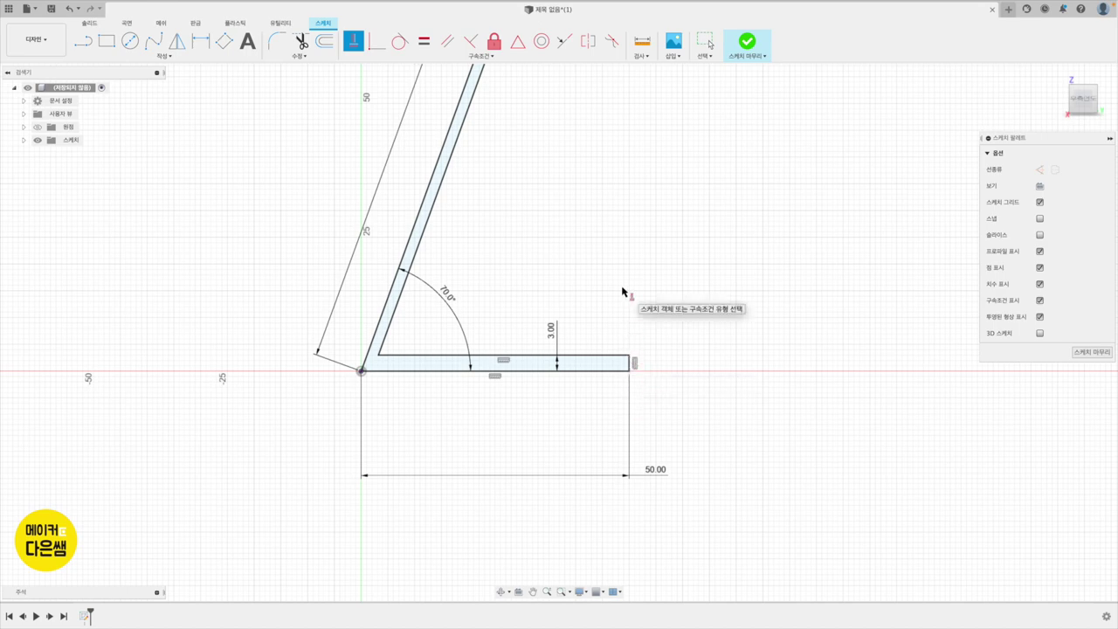
key(F6)
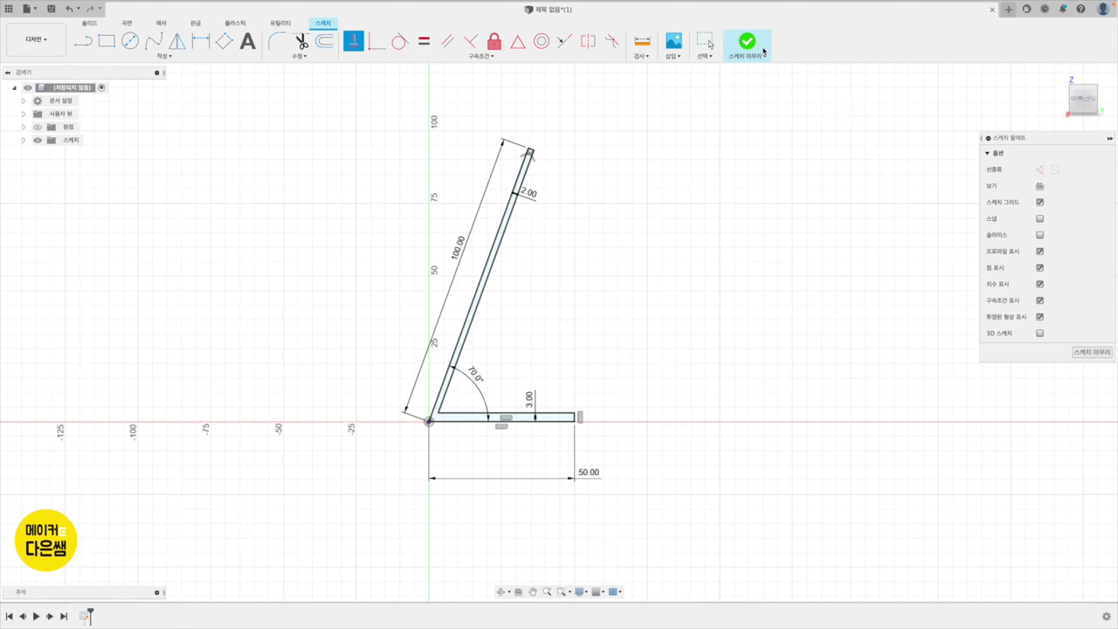
Step: Finish the sketch and extrude the L profile symmetrically 50 mm as a new body
click(749, 45)
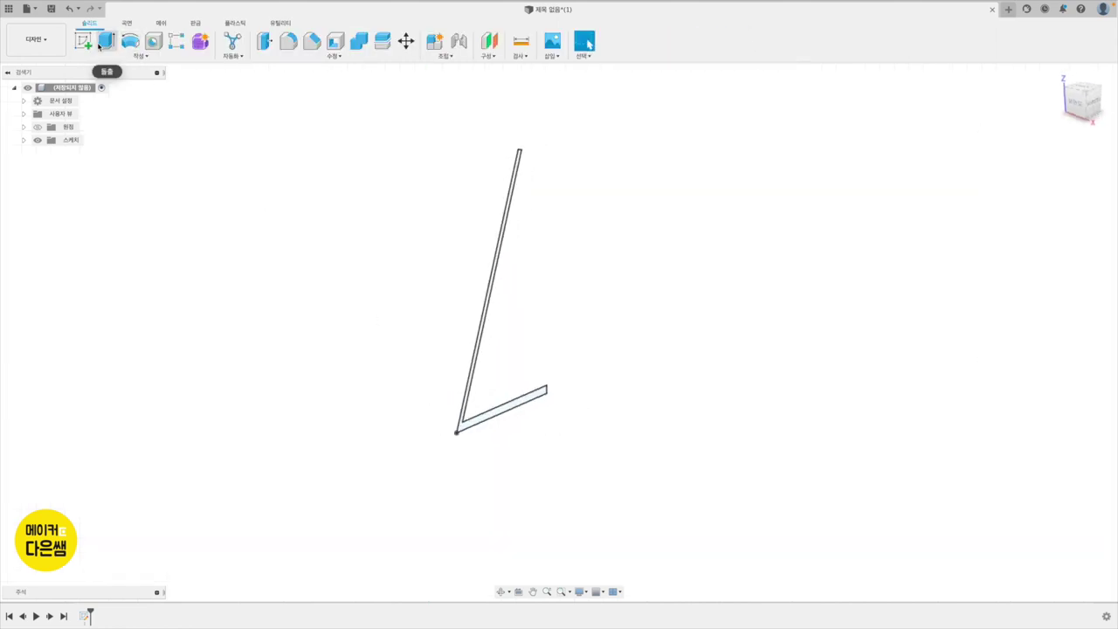
click(100, 44)
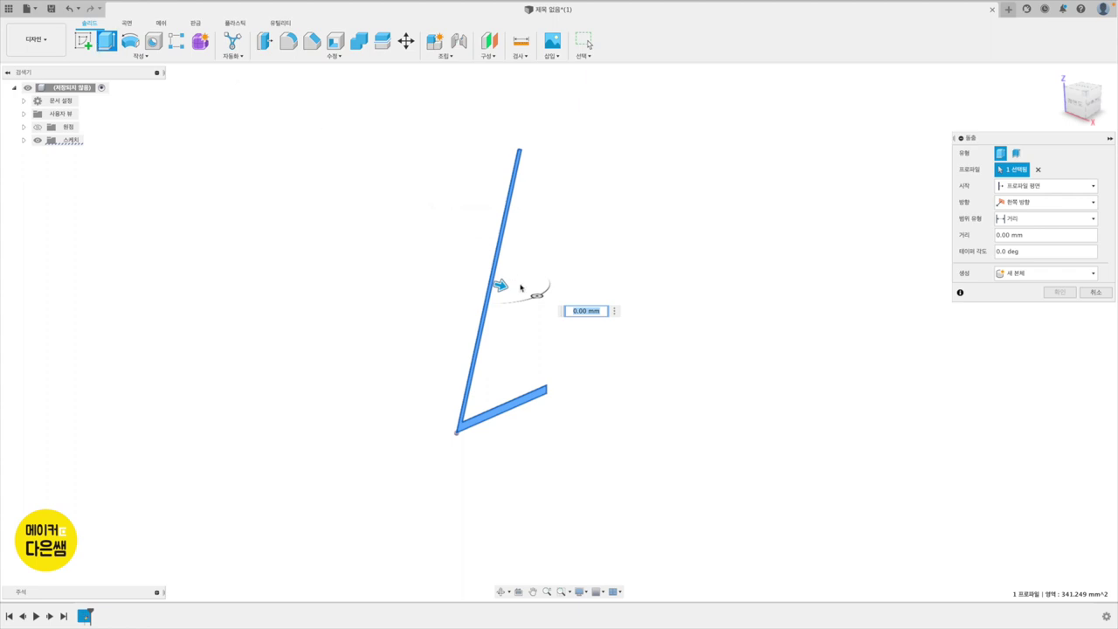
drag(501, 287, 594, 311)
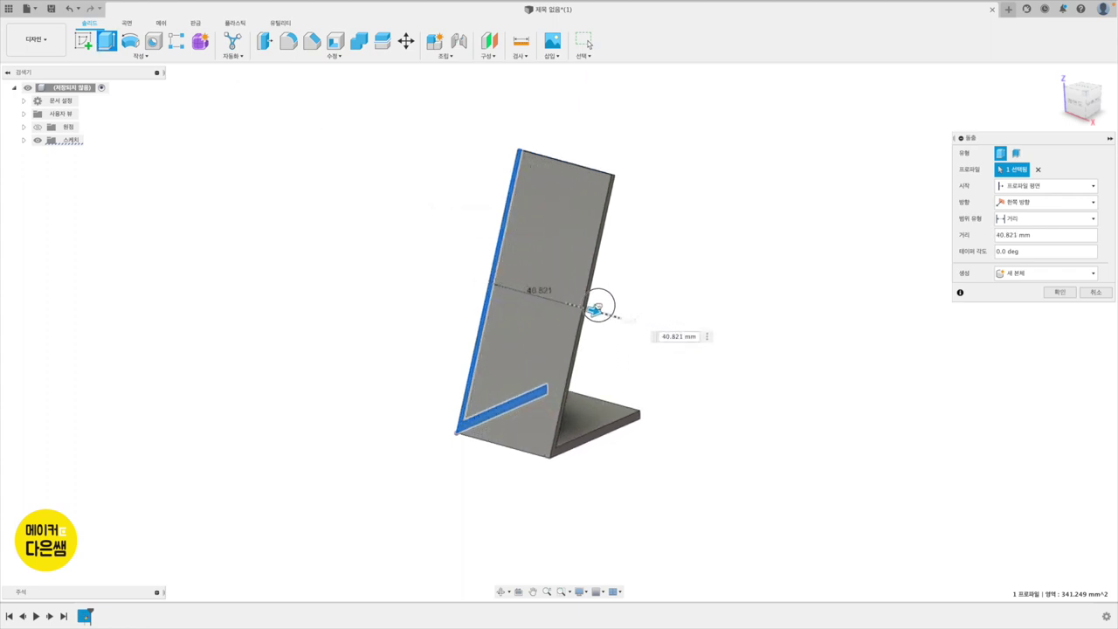
click(1023, 202)
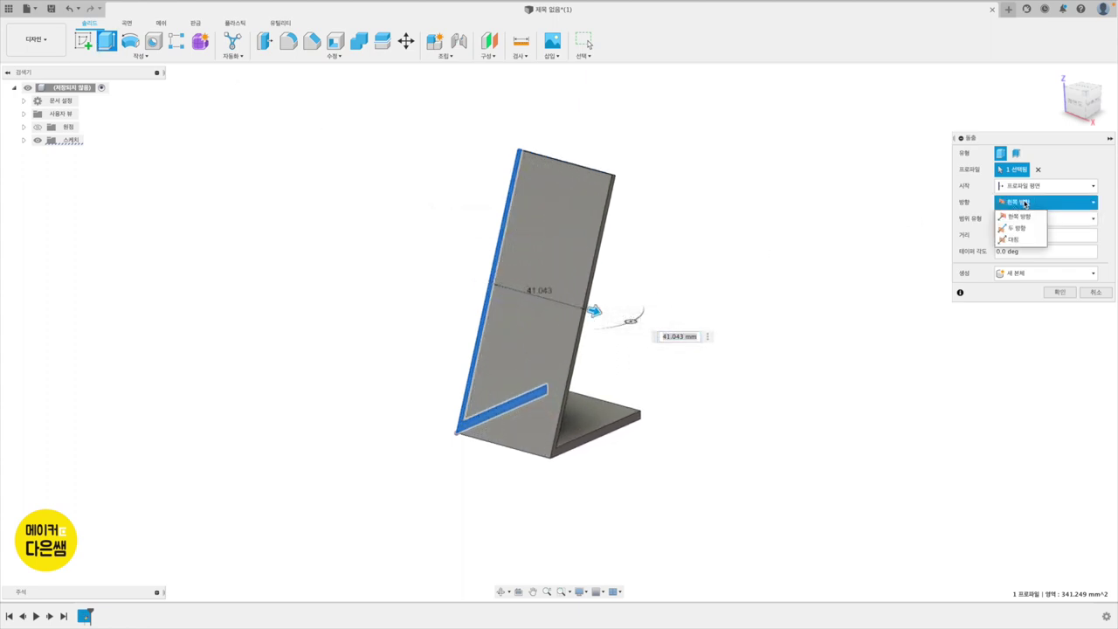
click(1017, 241)
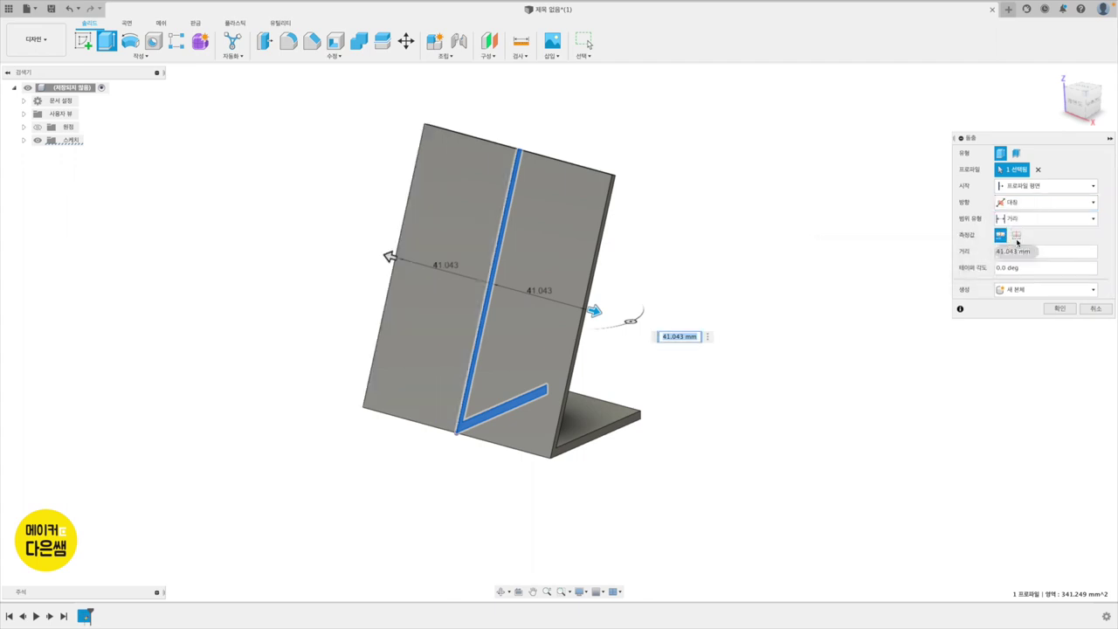
drag(1017, 252, 965, 254)
text(50)
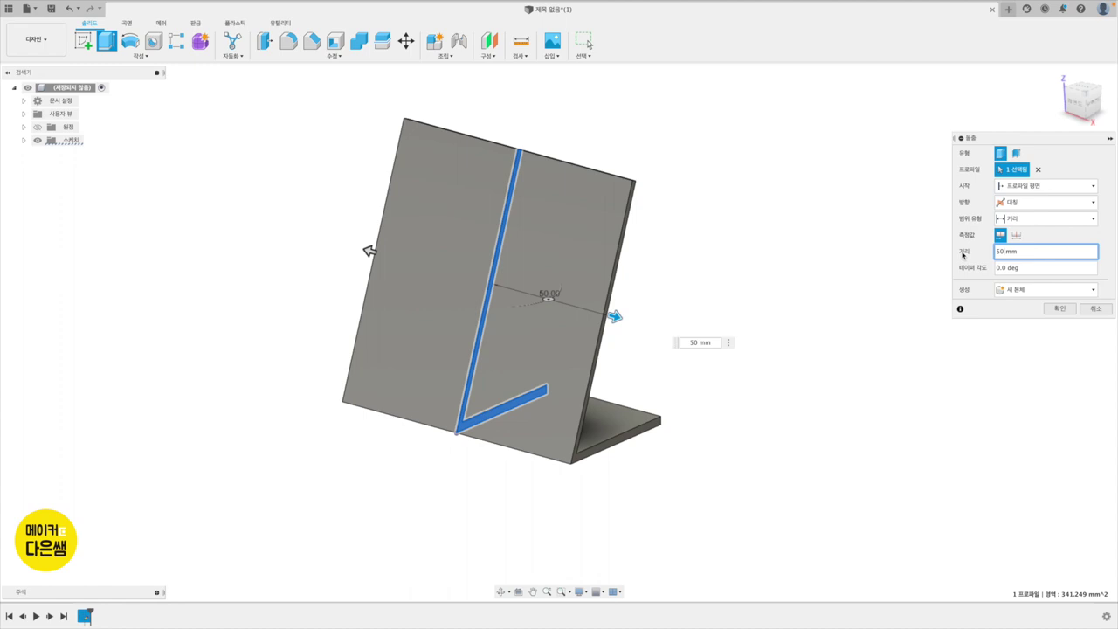
click(1059, 309)
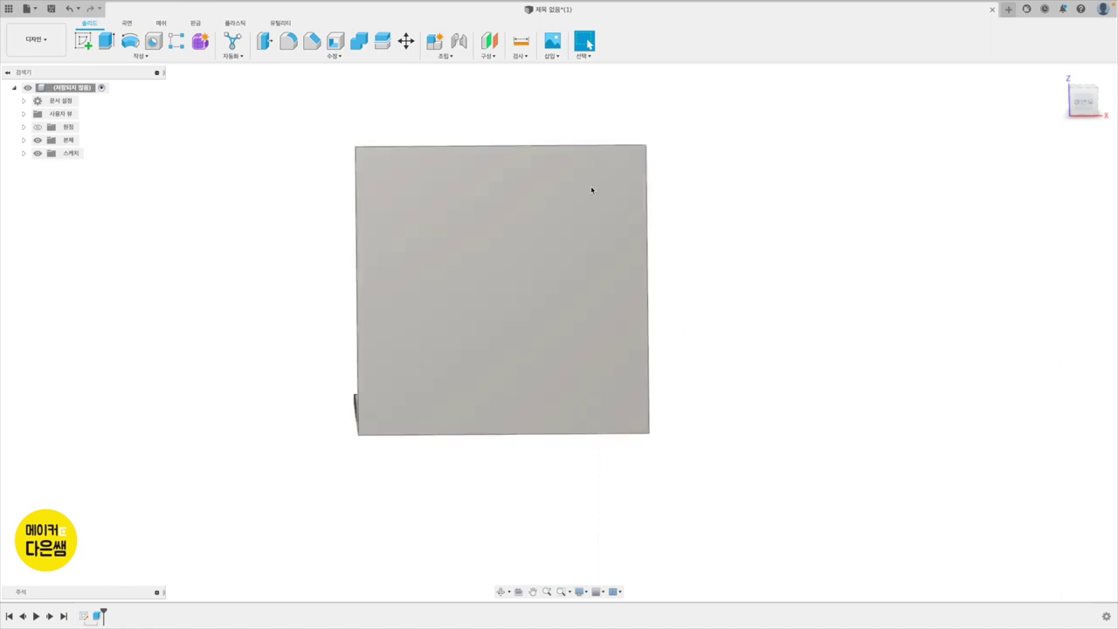
Step: Insert Exit.svg from the computer and place it on the upright plate's face
click(551, 56)
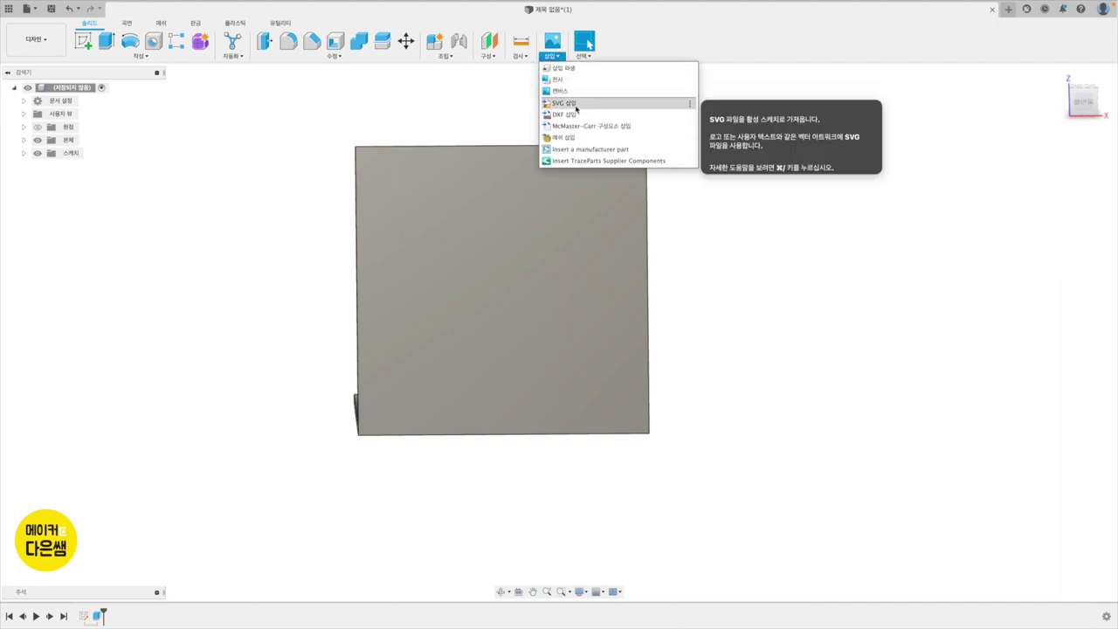
click(576, 108)
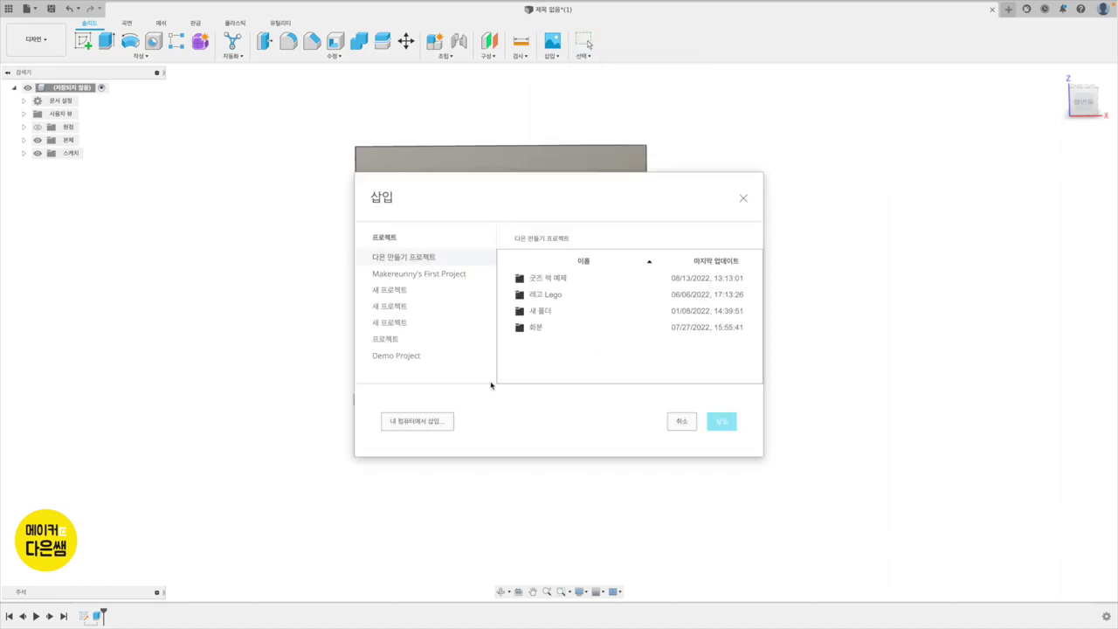
click(425, 420)
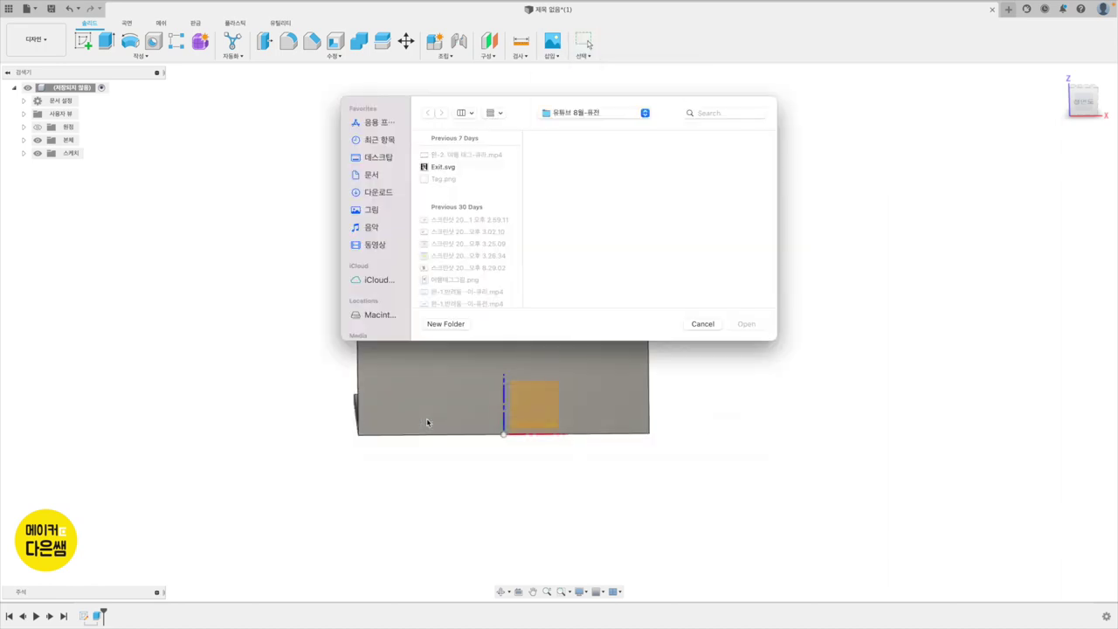
click(443, 167)
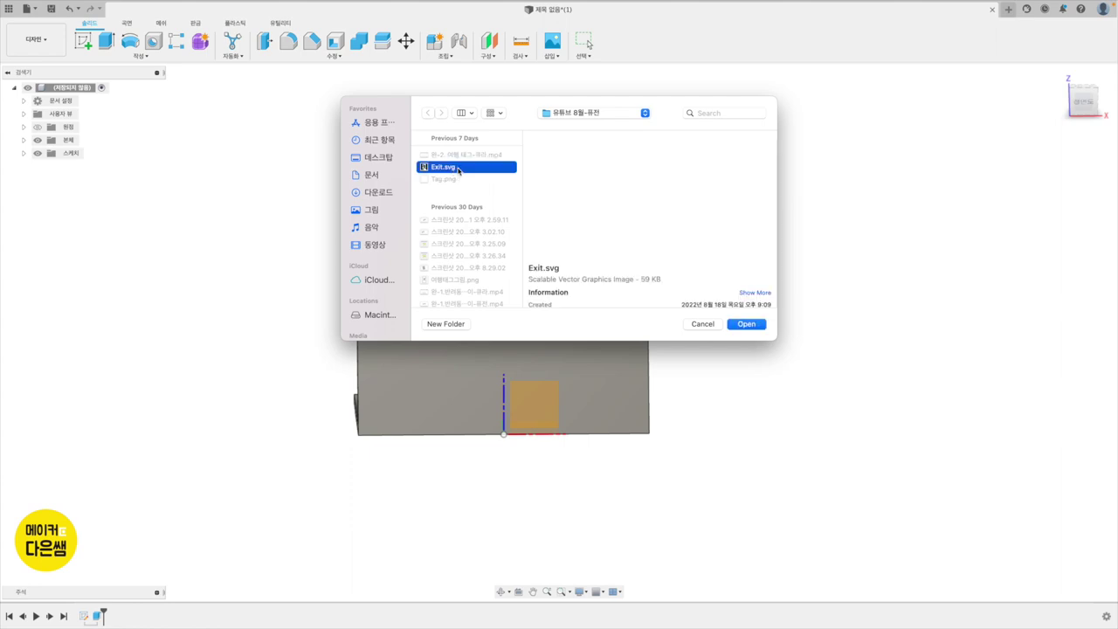
click(746, 324)
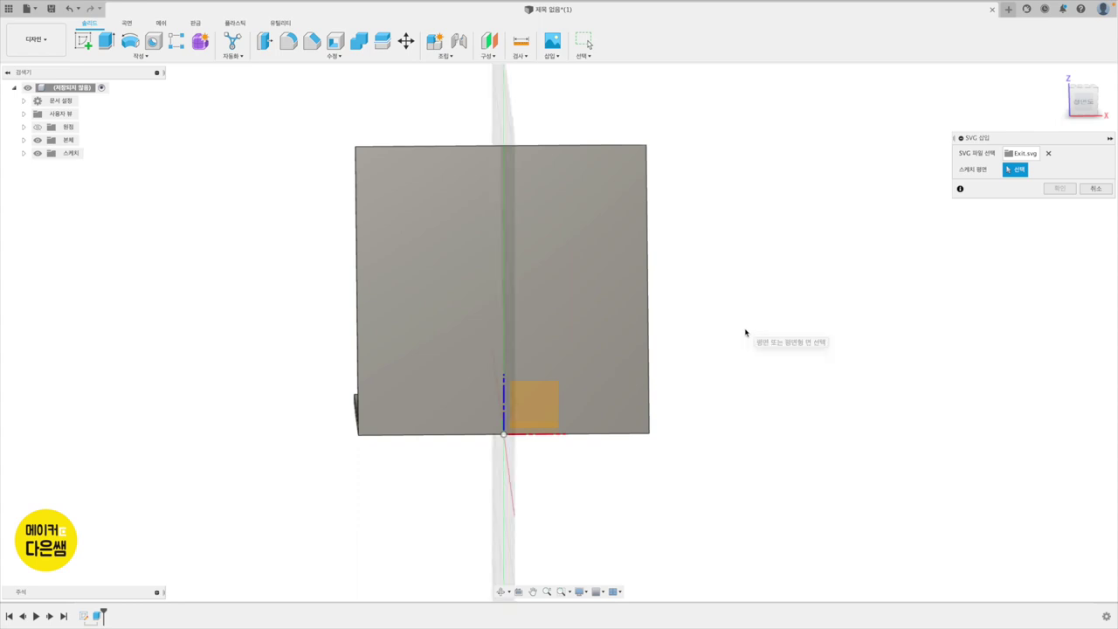
click(603, 347)
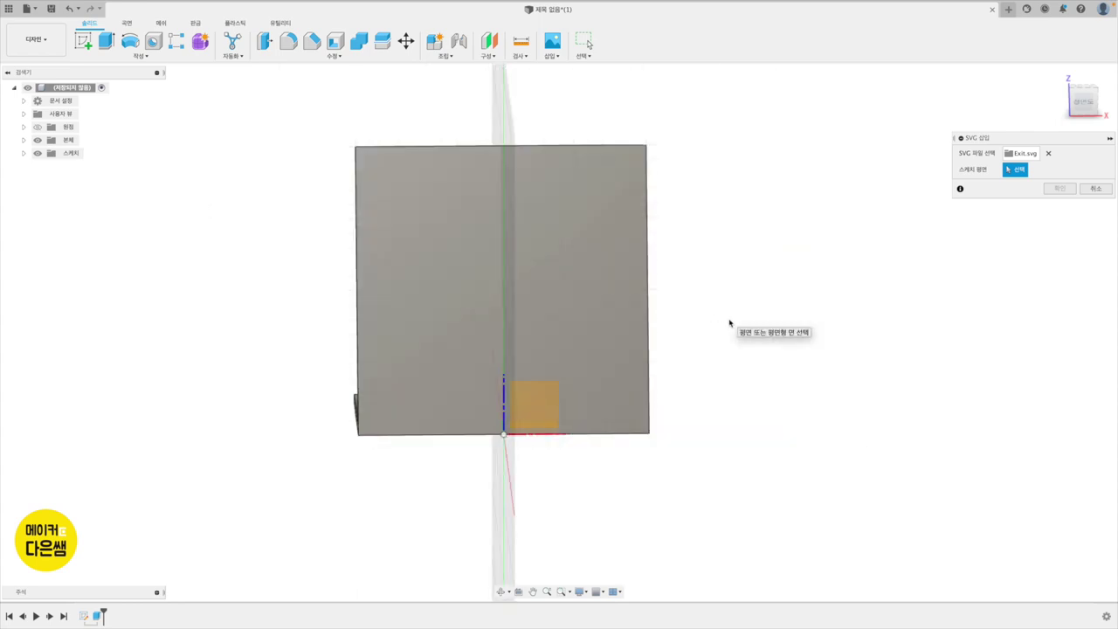
click(525, 267)
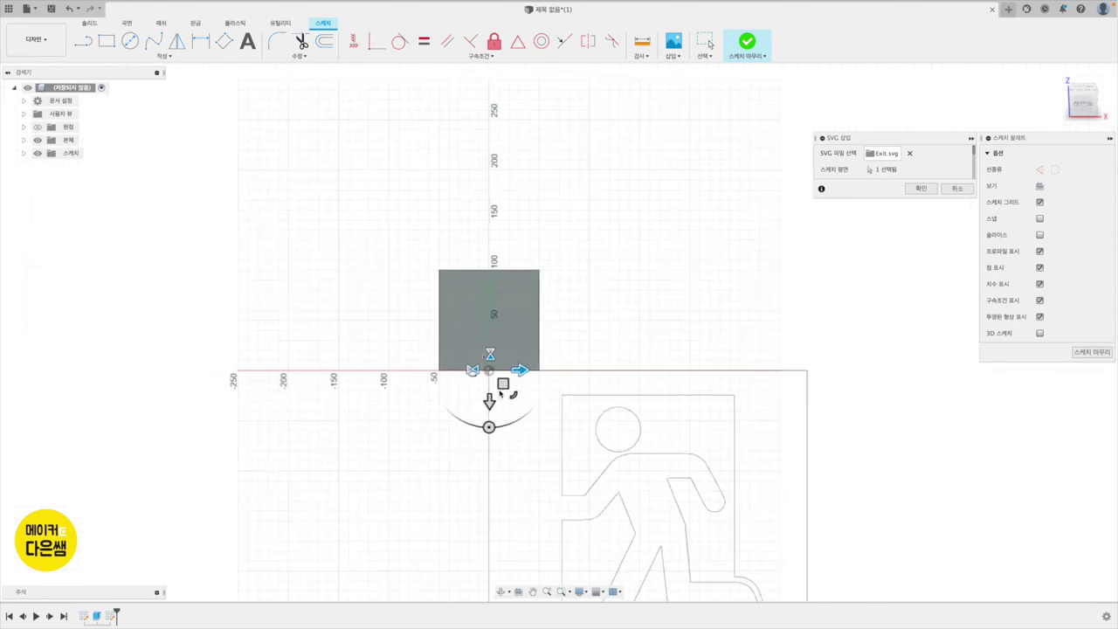
Step: Move and shrink the exit sign to fit within the front plate, then confirm the import
mouse_move(503, 384)
mouse_down()
mouse_move(413, 248)
mouse_move(444, 257)
mouse_move(417, 264)
mouse_move(432, 252)
mouse_move(426, 274)
mouse_up()
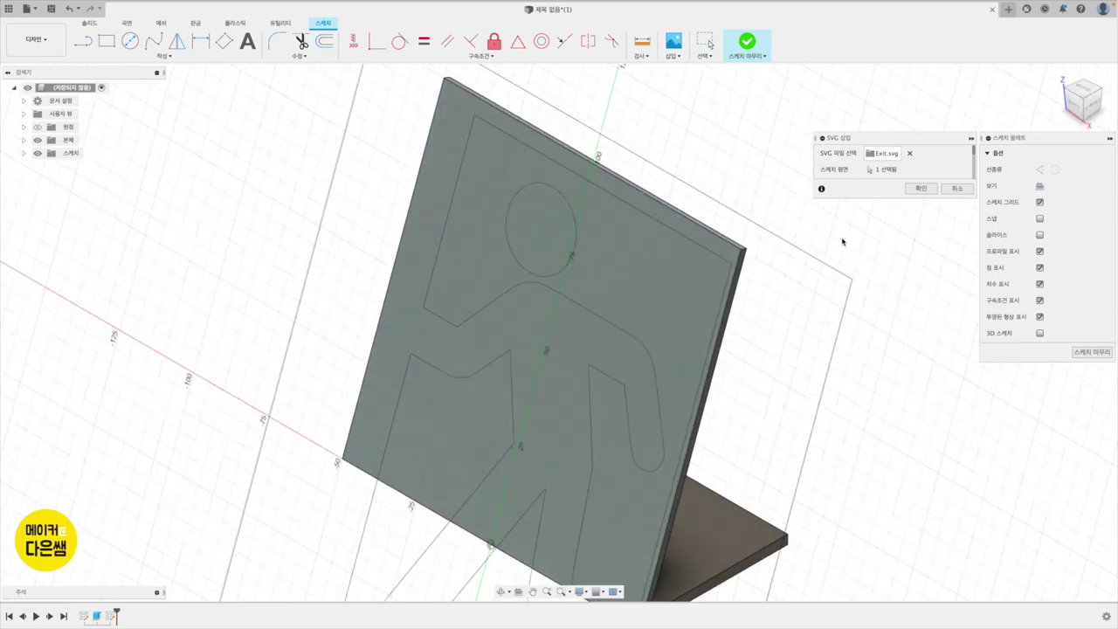
click(1076, 107)
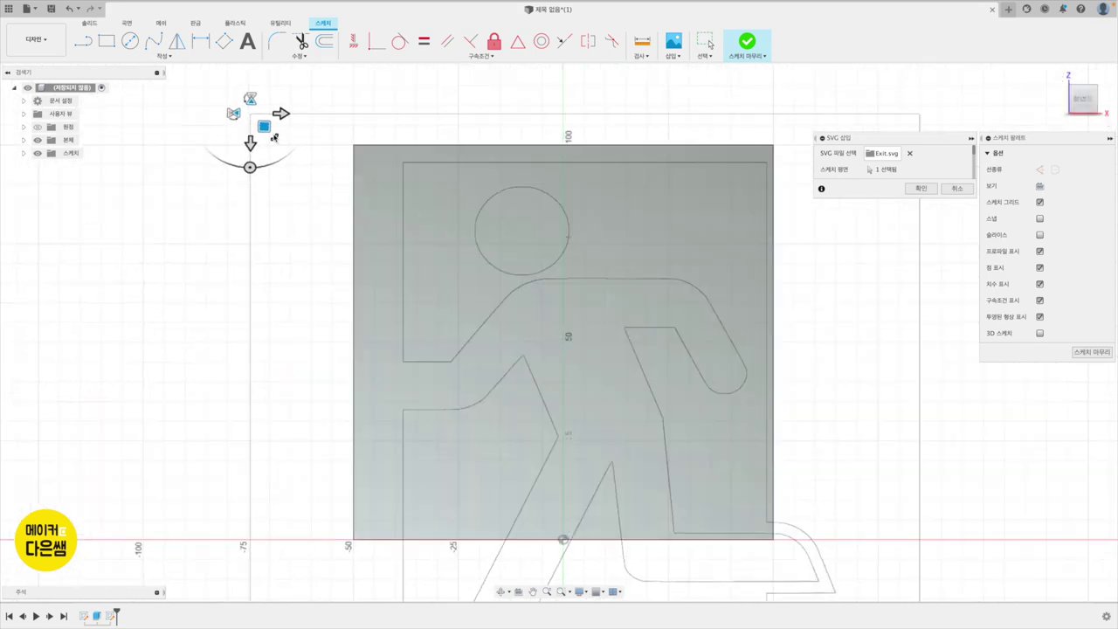
mouse_move(274, 138)
mouse_down()
mouse_move(259, 136)
mouse_move(321, 139)
mouse_move(358, 157)
mouse_up()
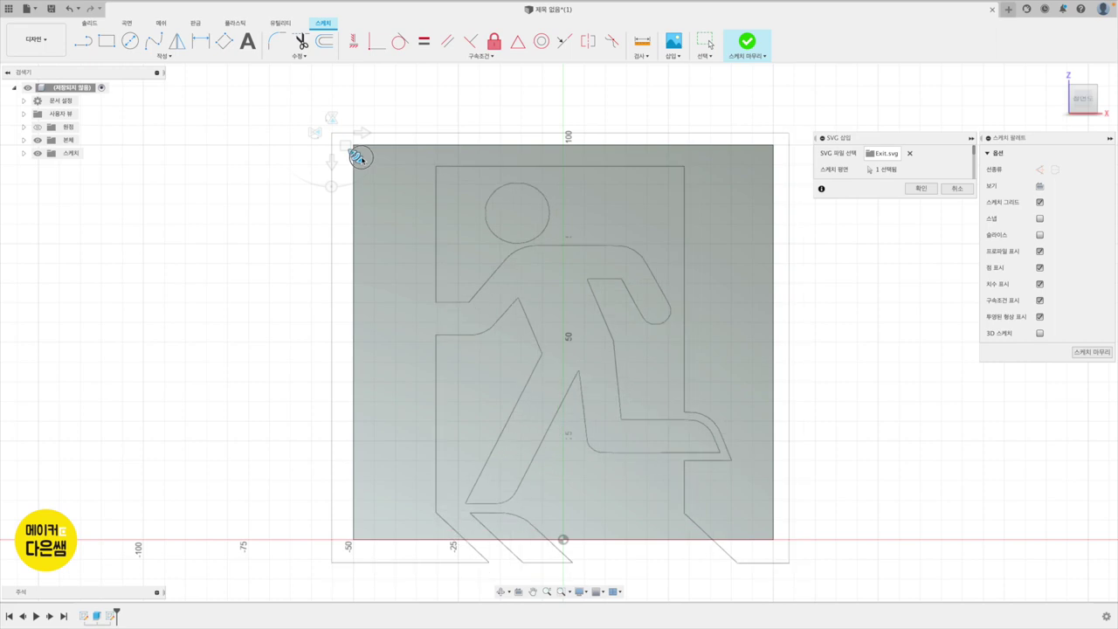
drag(358, 157, 357, 156)
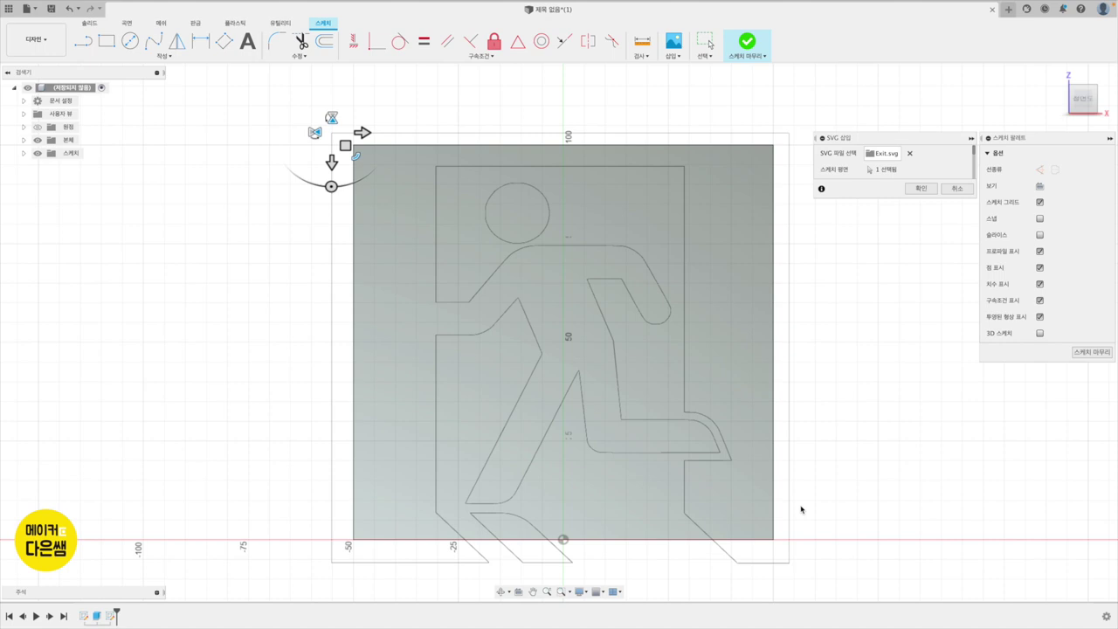
click(921, 188)
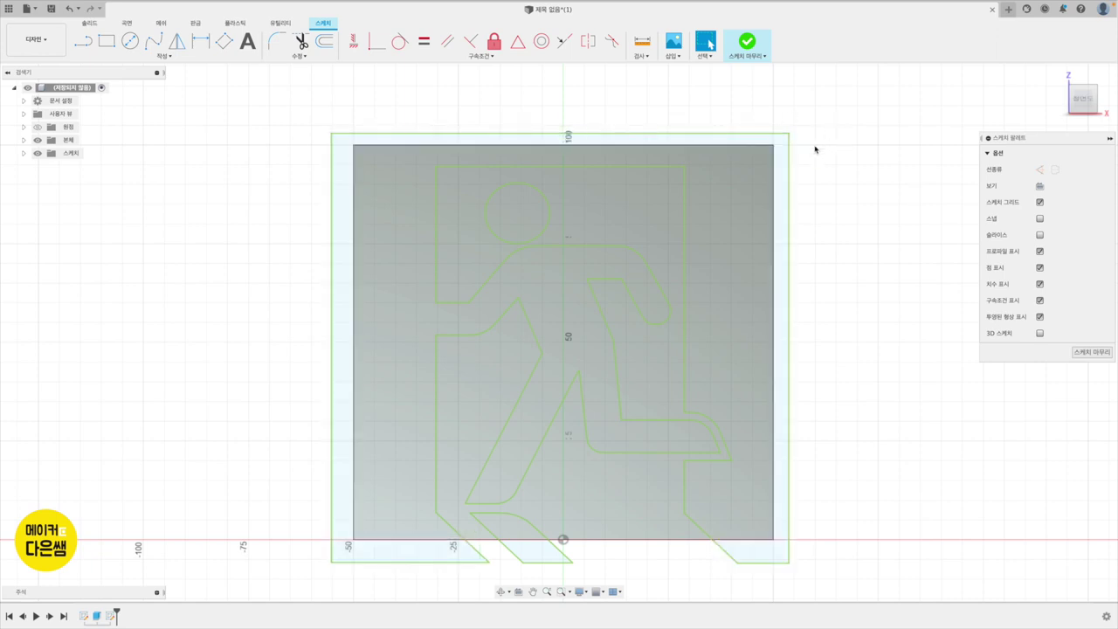
Step: Inspect the head profile and the lengths of the sign's top lines
click(495, 201)
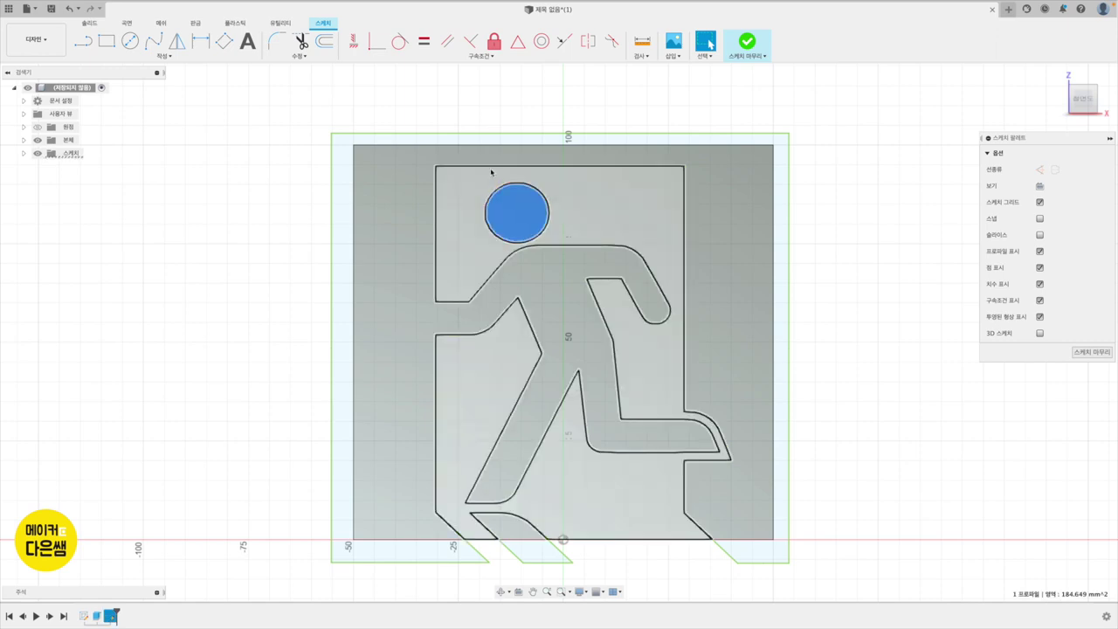
click(532, 166)
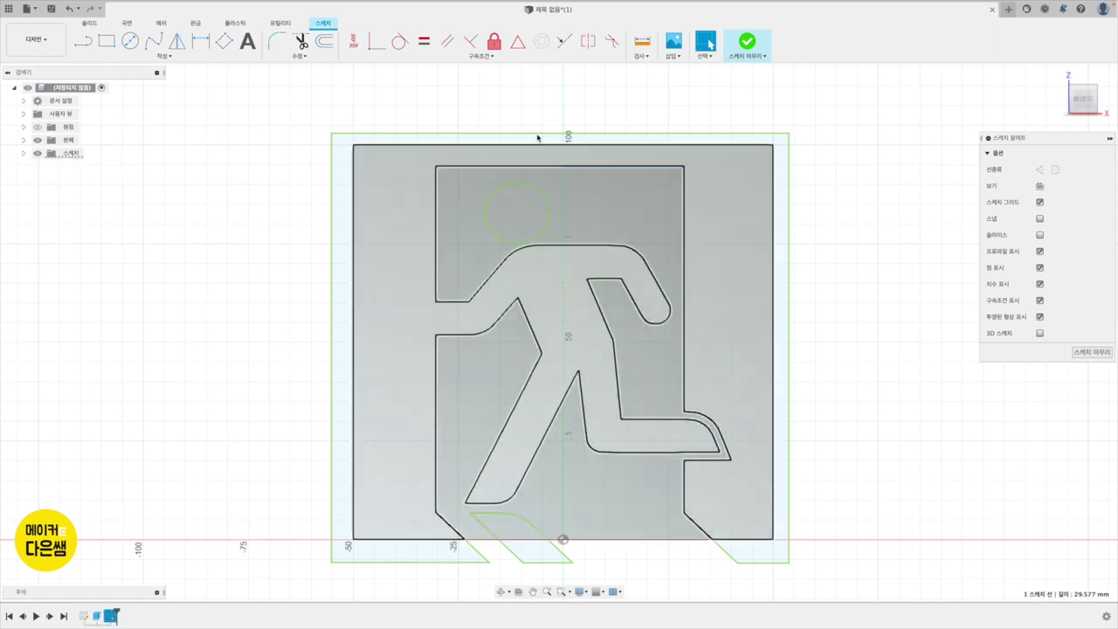
click(370, 132)
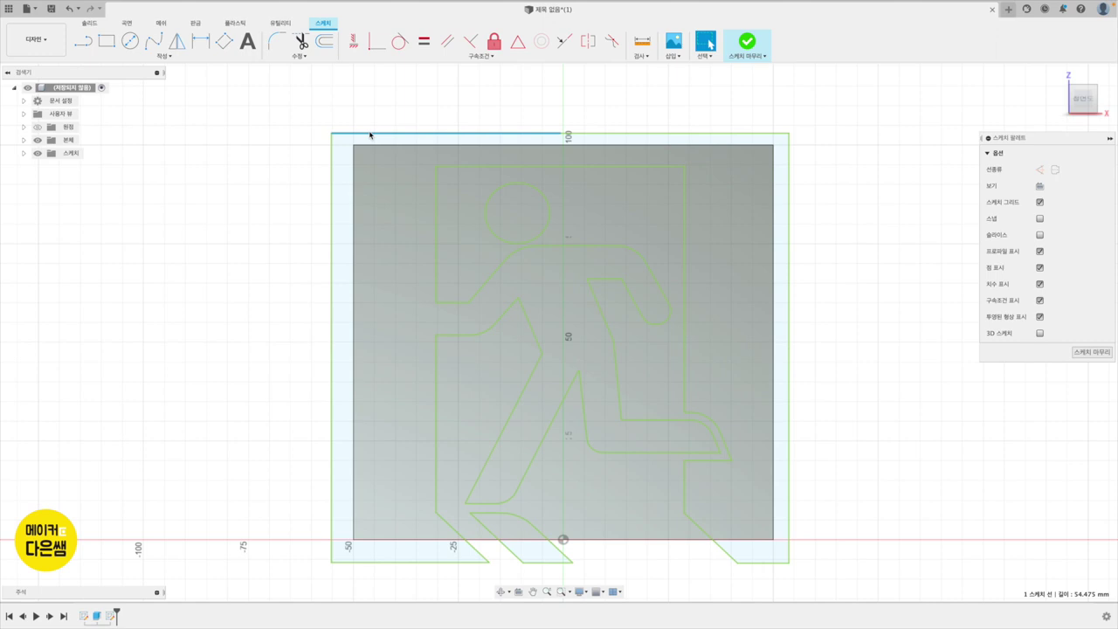
click(629, 133)
click(833, 123)
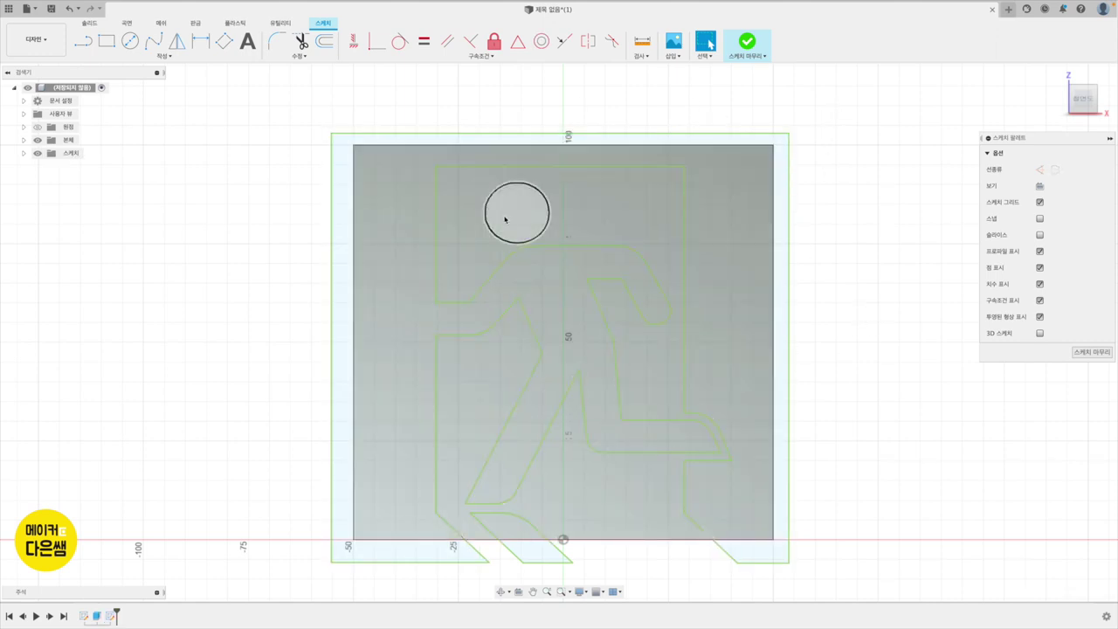
Step: Redraw the running man's head arc into a closed circle and finish the sketch
click(510, 184)
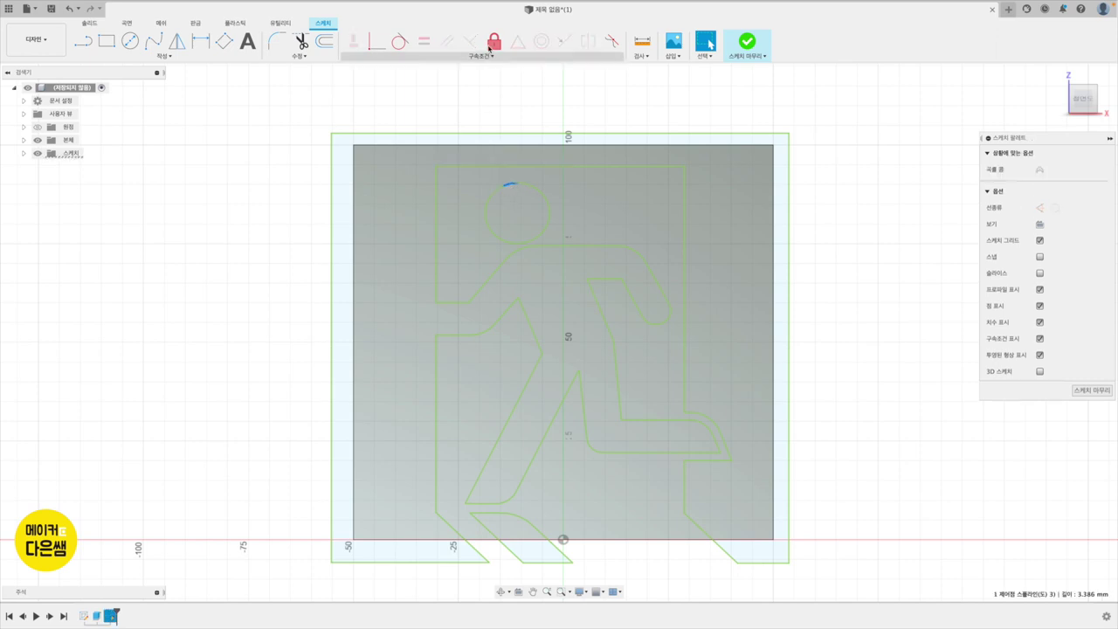
click(494, 41)
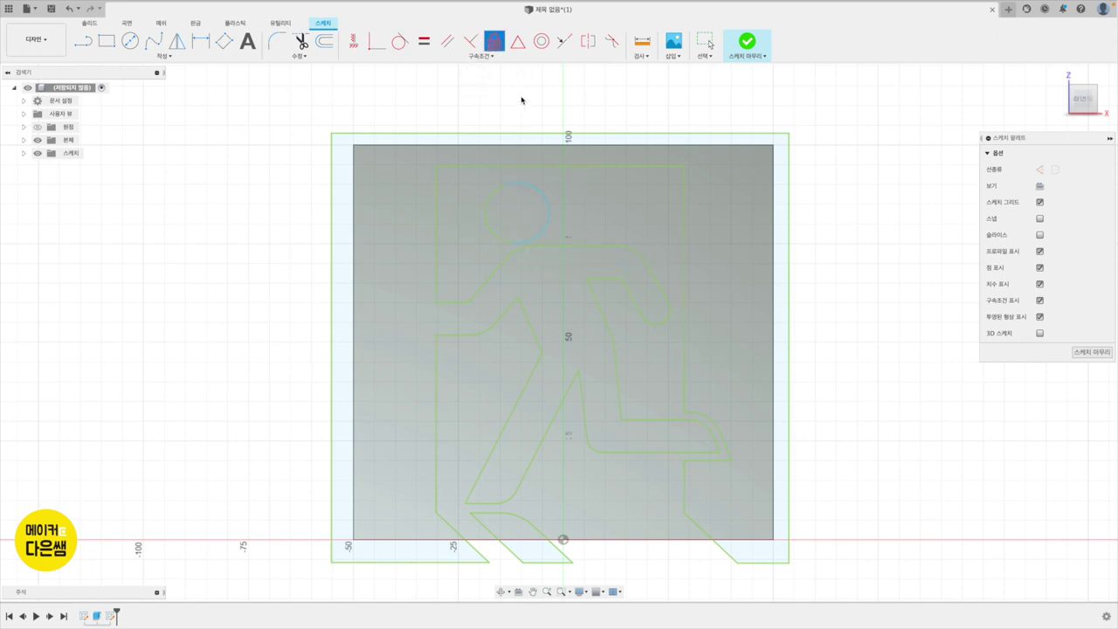
key(Escape)
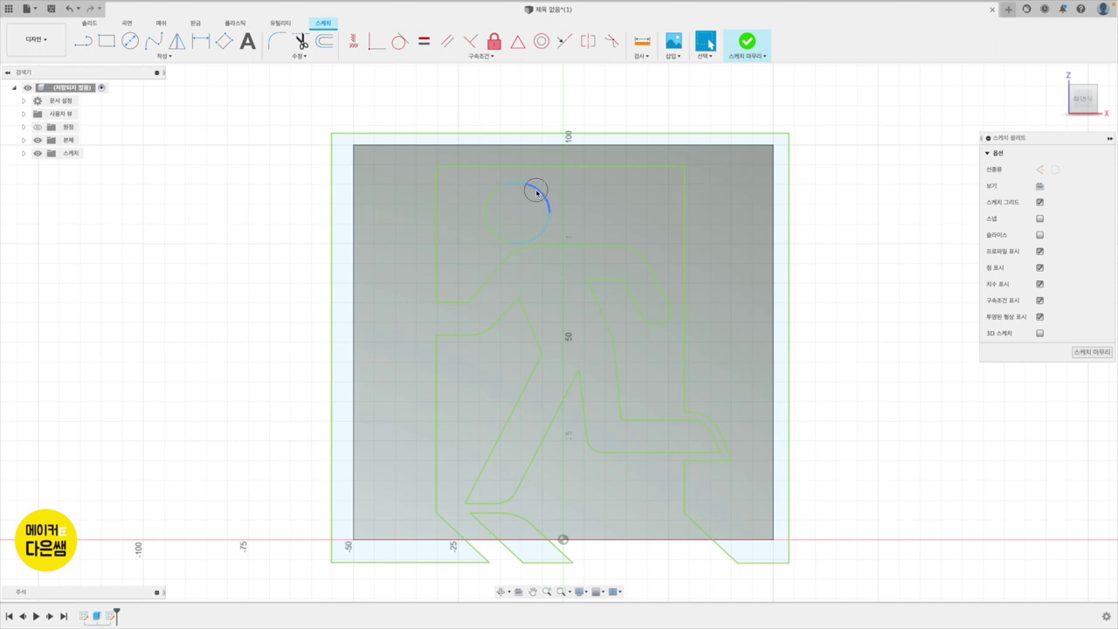
click(536, 192)
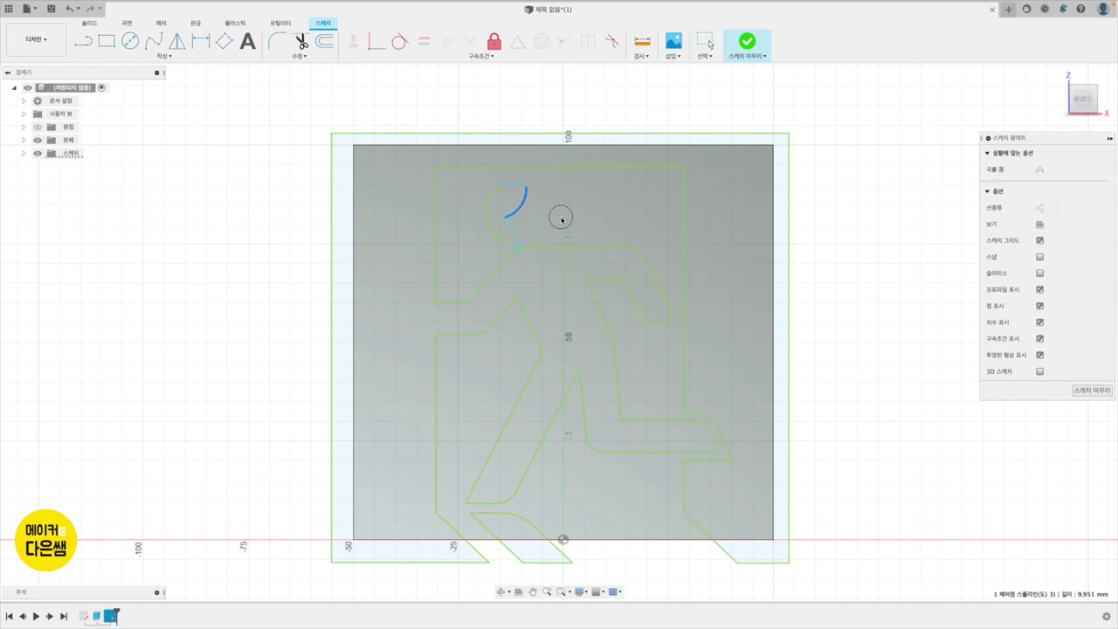
mouse_move(562, 219)
mouse_down()
mouse_move(539, 200)
mouse_move(527, 206)
mouse_up()
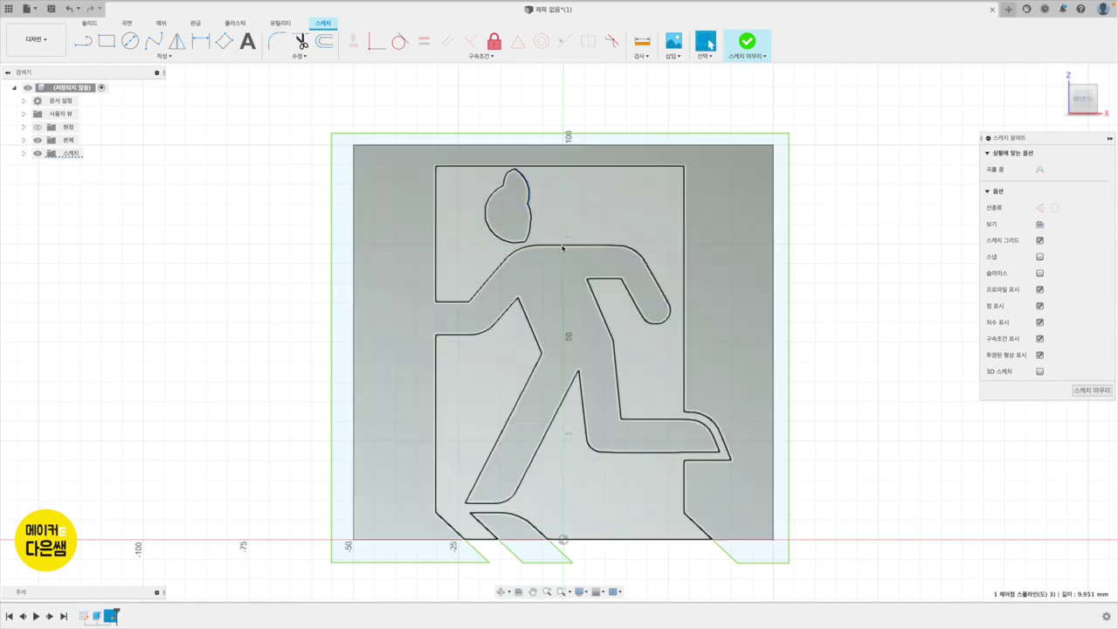
drag(515, 171, 497, 197)
key(Escape)
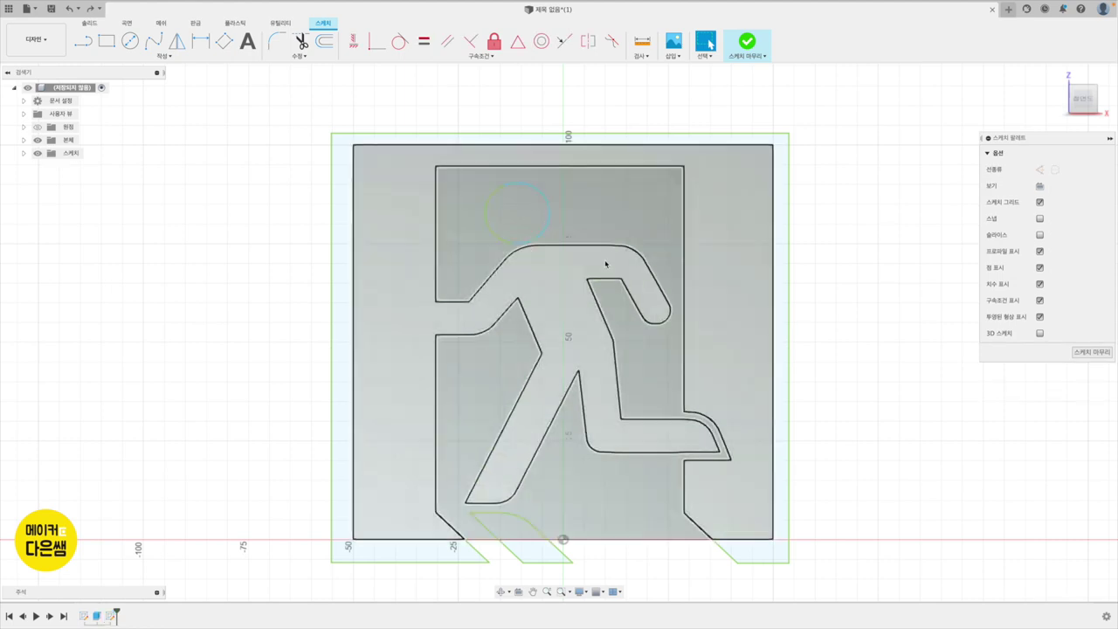
click(747, 42)
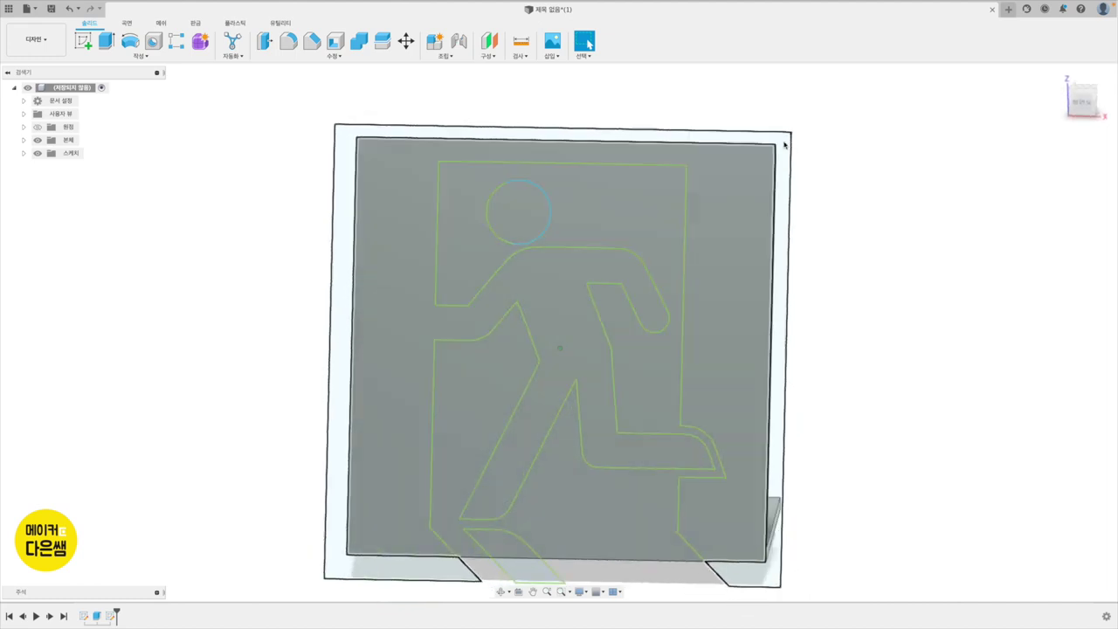
Step: Extrude the border, running figure, head and foot profiles 1 mm, joined to the stand
click(106, 42)
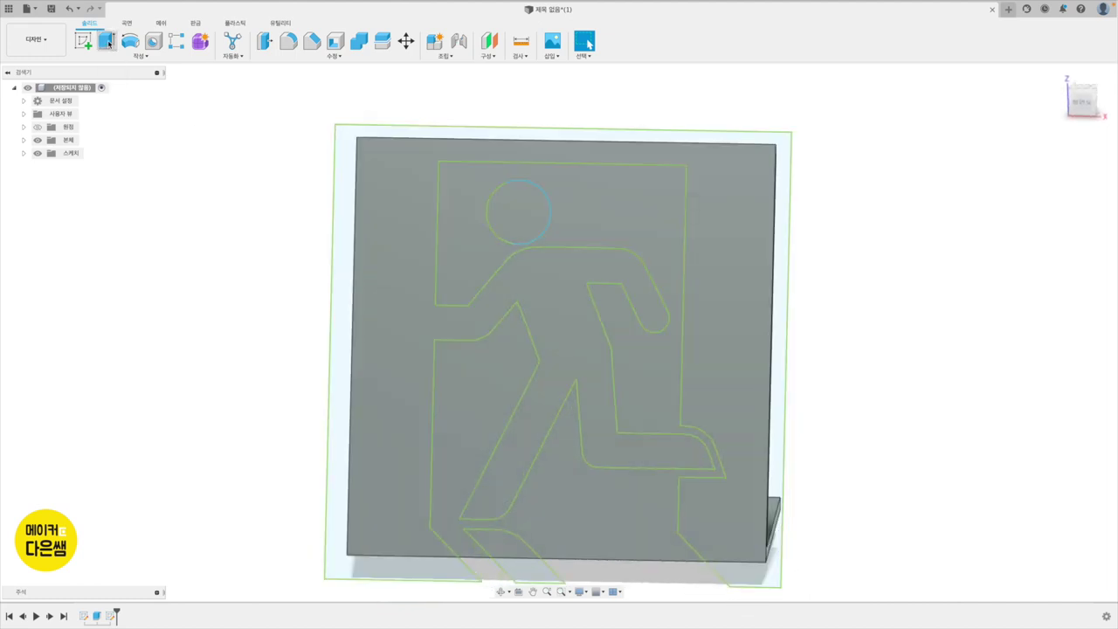
click(384, 162)
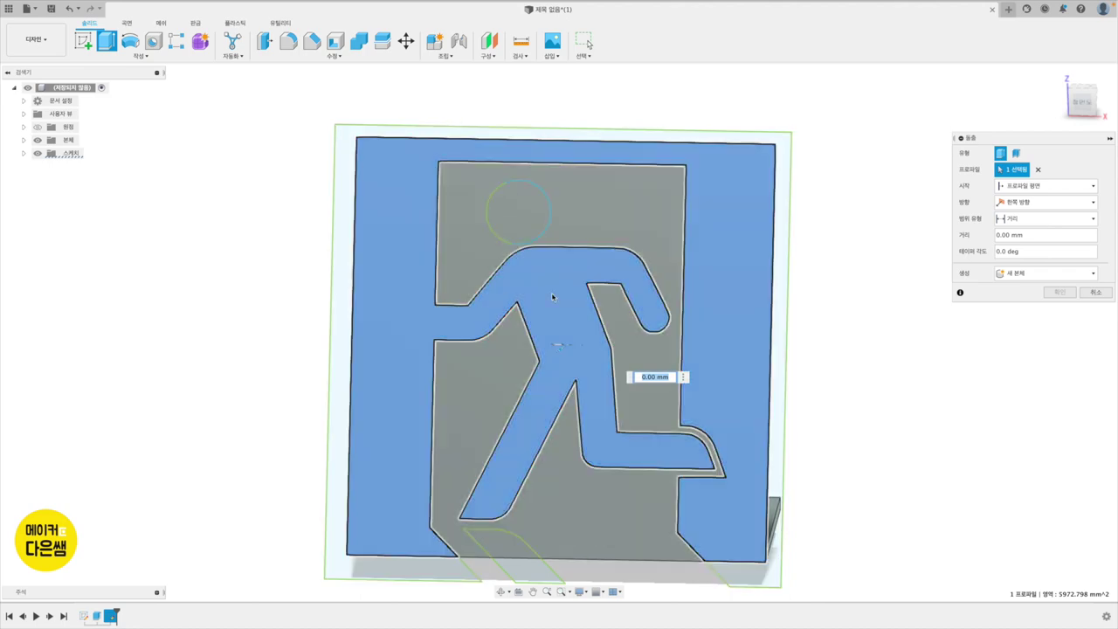
click(520, 208)
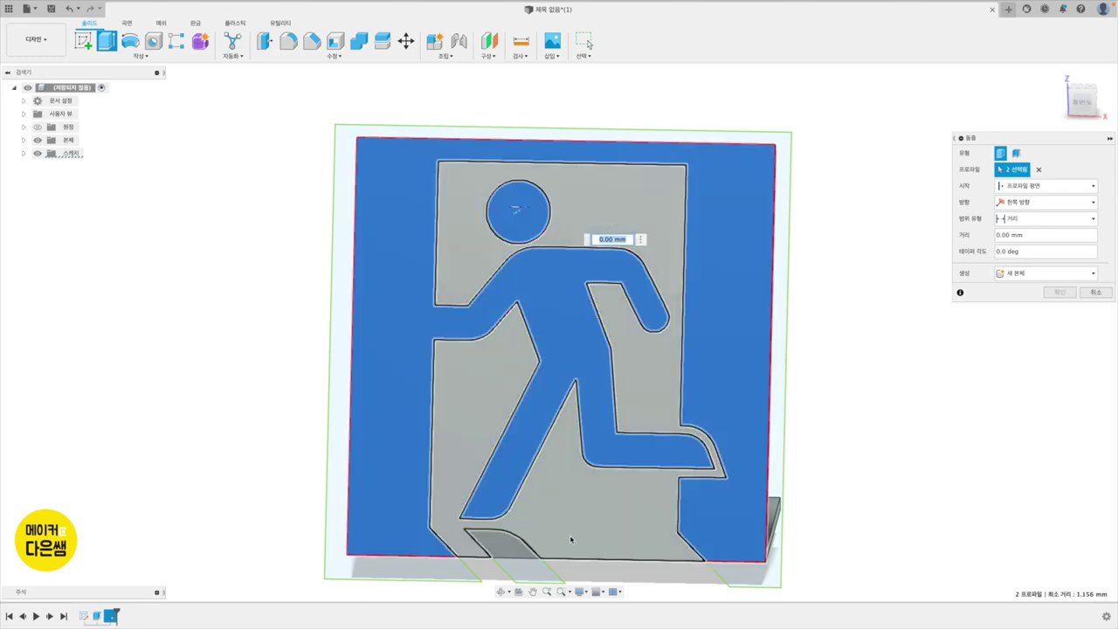
click(500, 542)
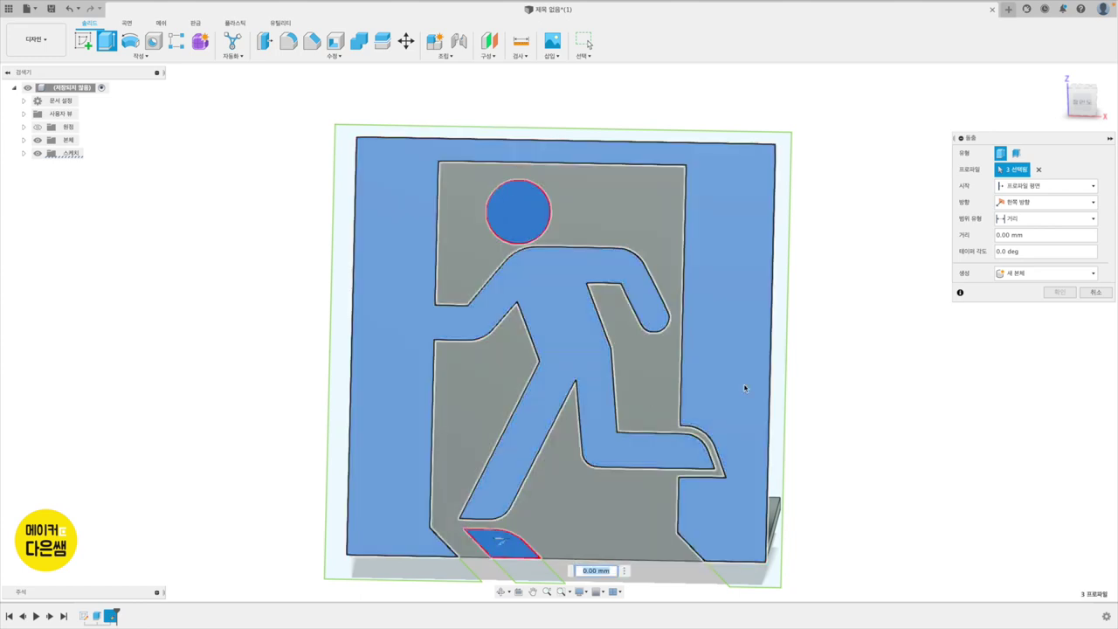
click(999, 235)
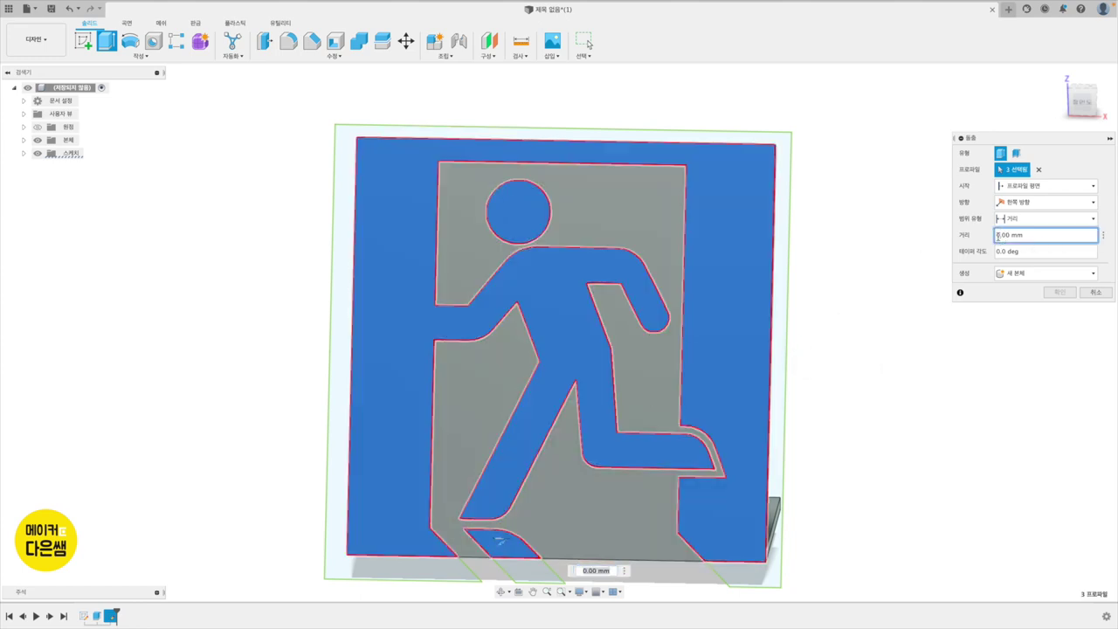
text(1)
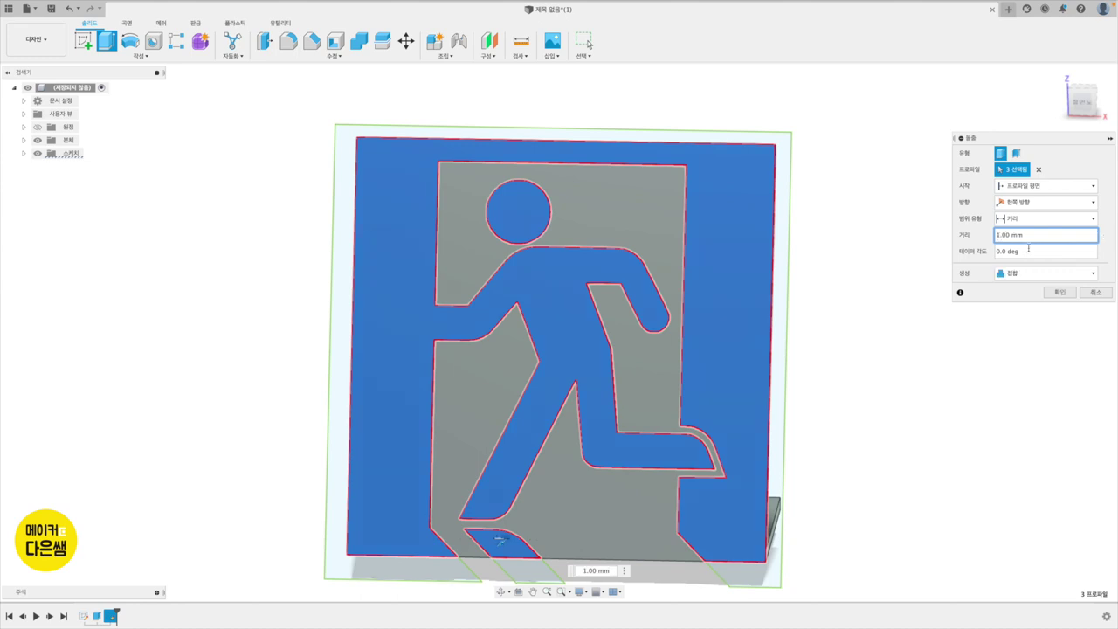
click(1057, 295)
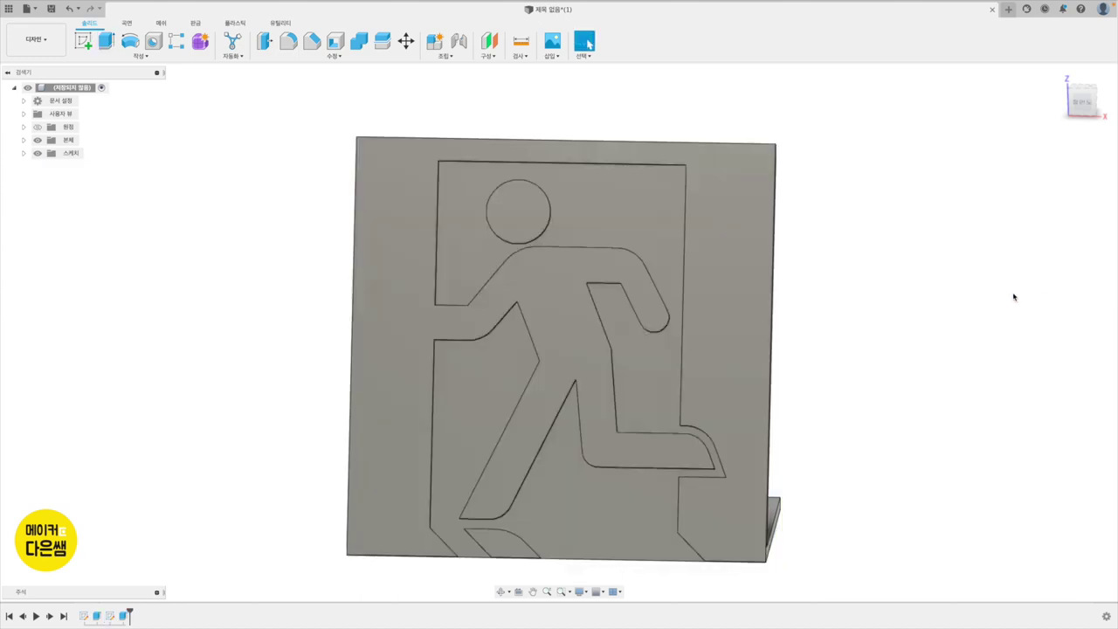
Step: Export body 바디1 as a binary STL mesh in millimetres, reaching the save dialog
shift+middle_drag(870, 311, 871, 311)
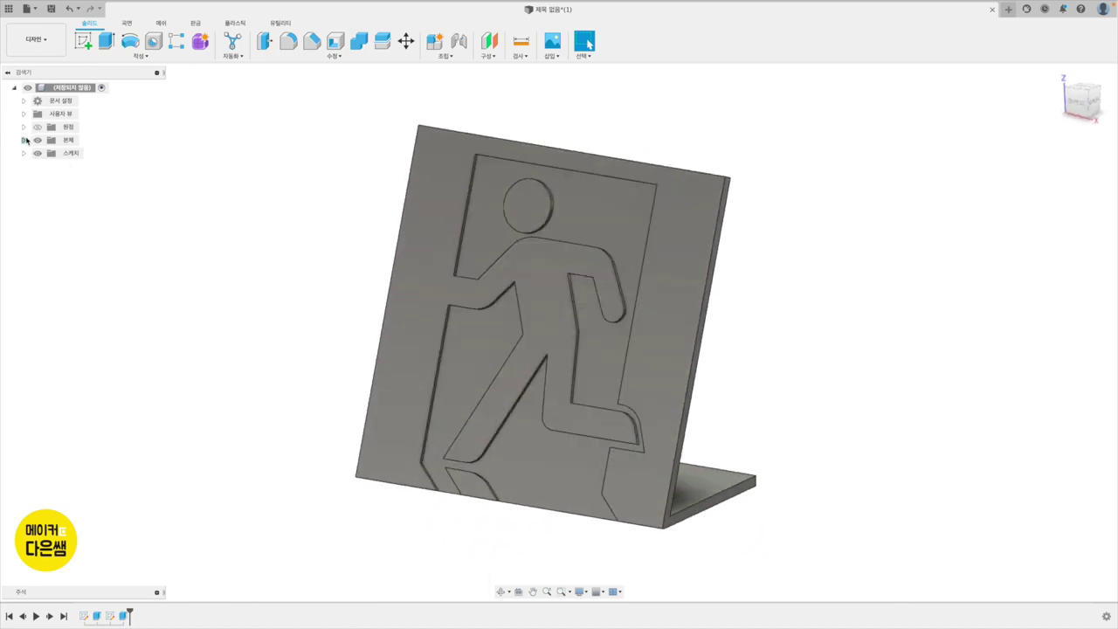
click(23, 140)
right_click(77, 155)
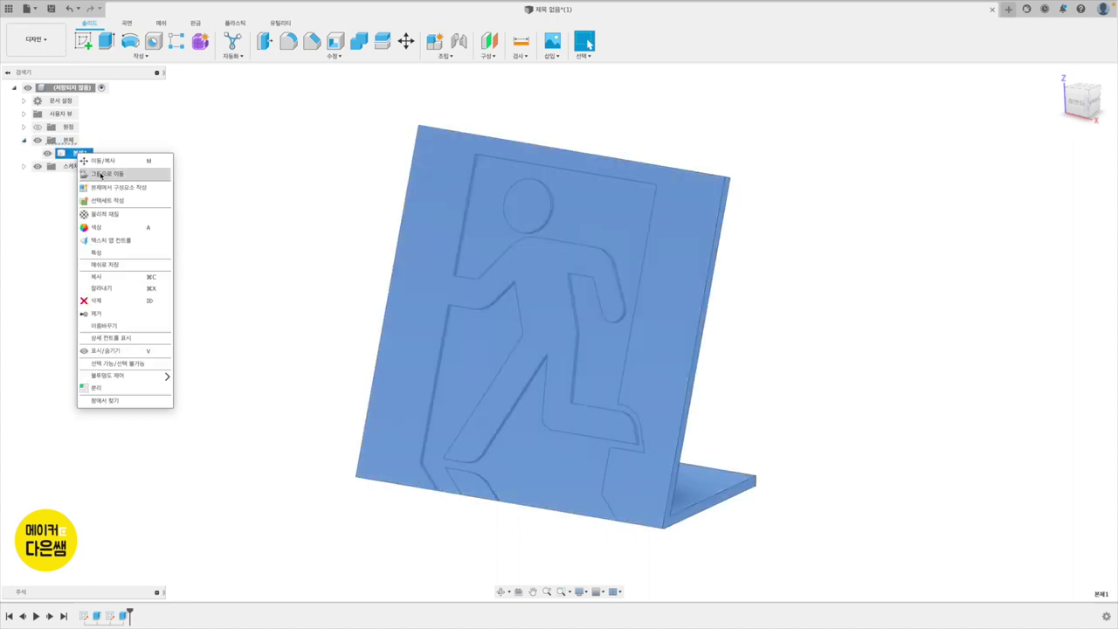
click(116, 265)
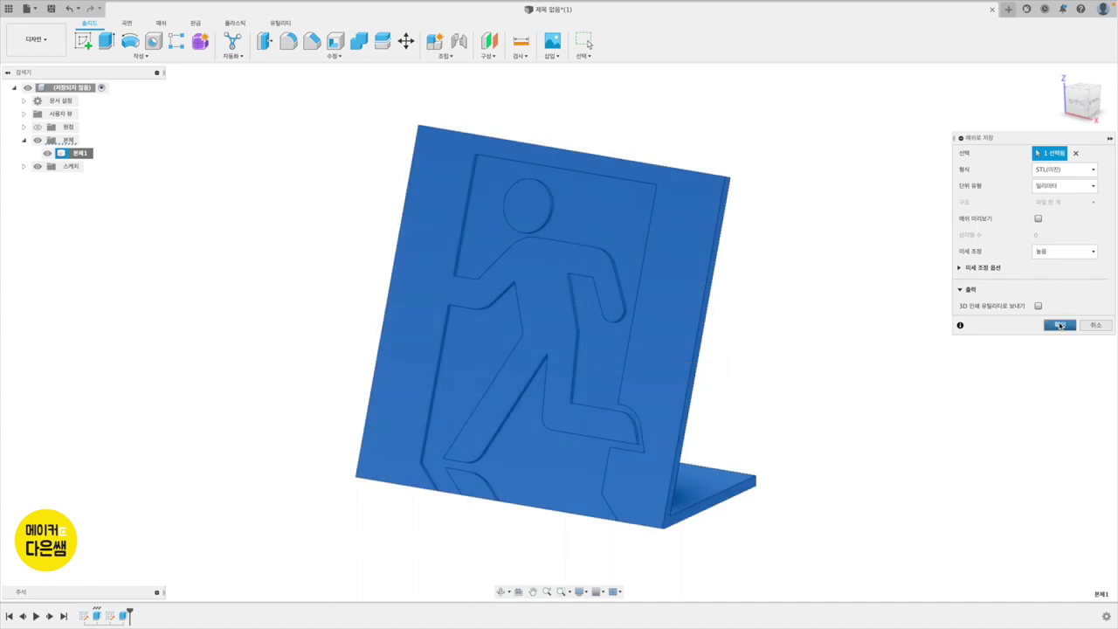
click(1060, 325)
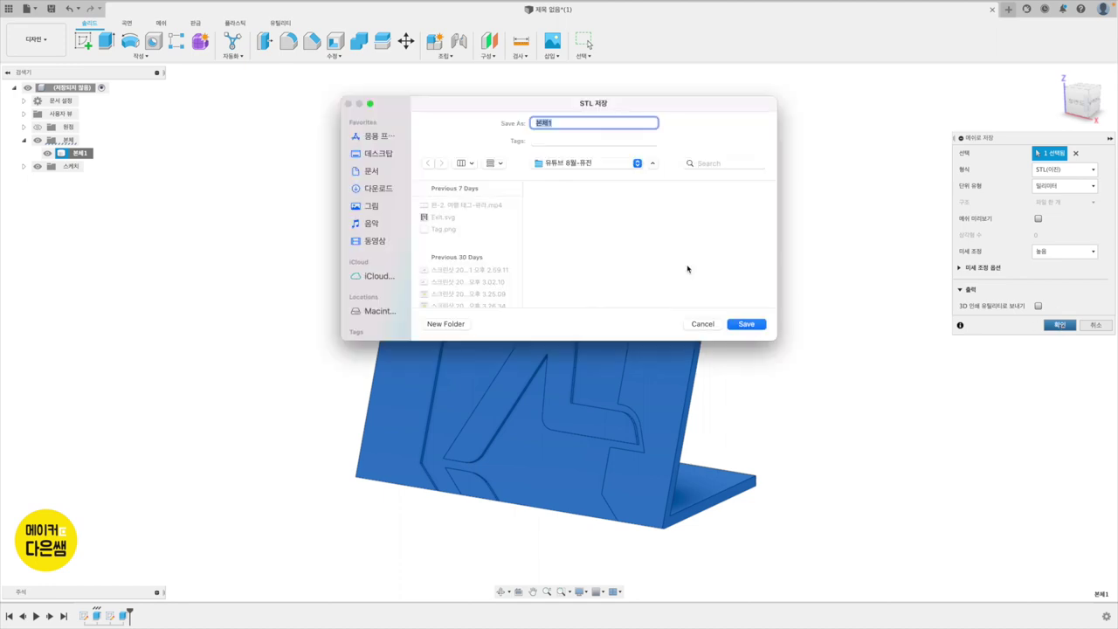